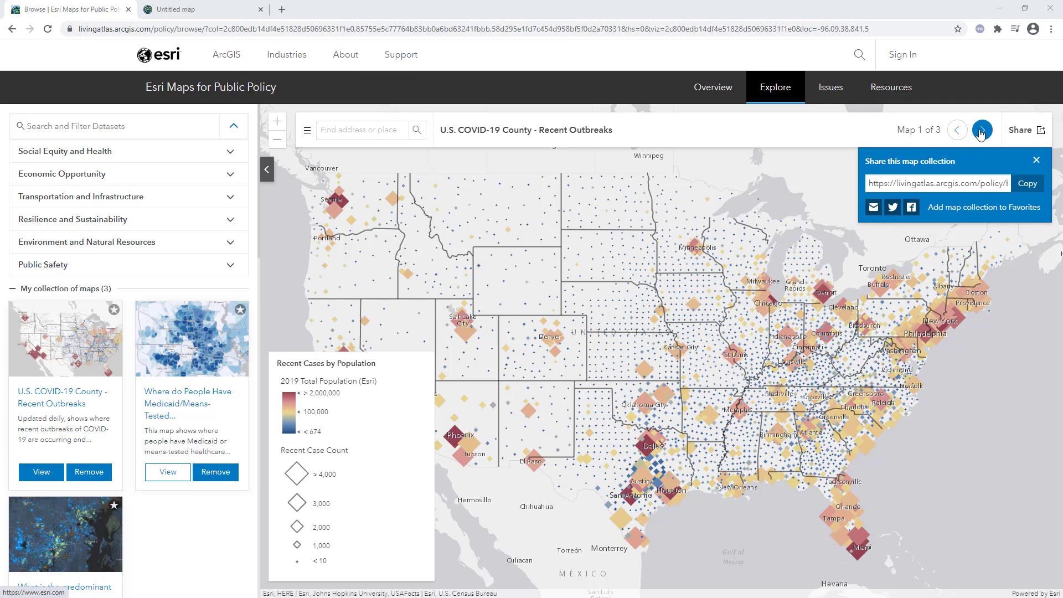
Page through the saved map collection to view its second and third maps
left_click(980, 130)
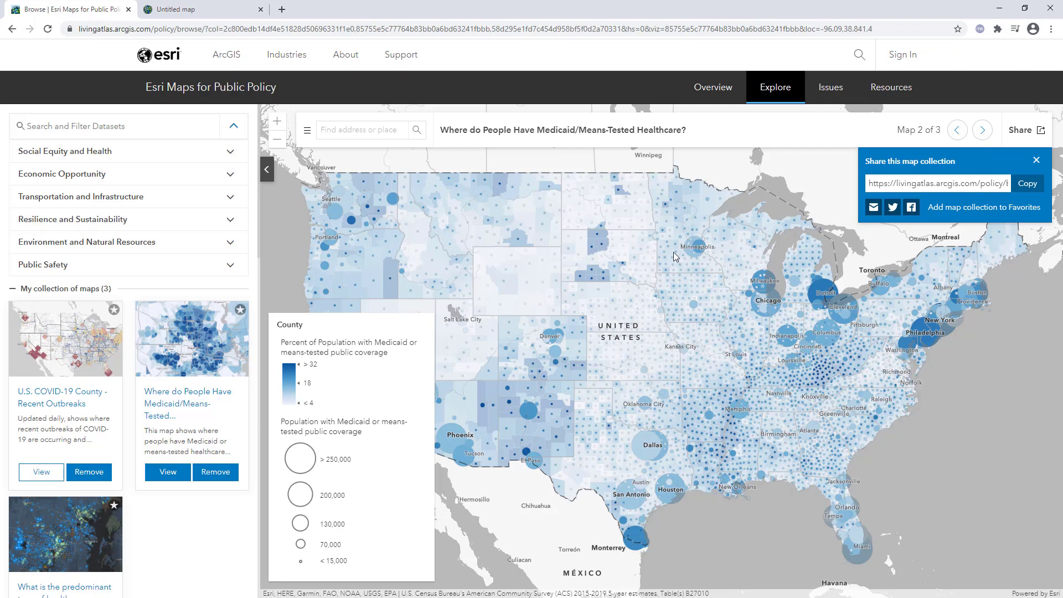
left_click(982, 131)
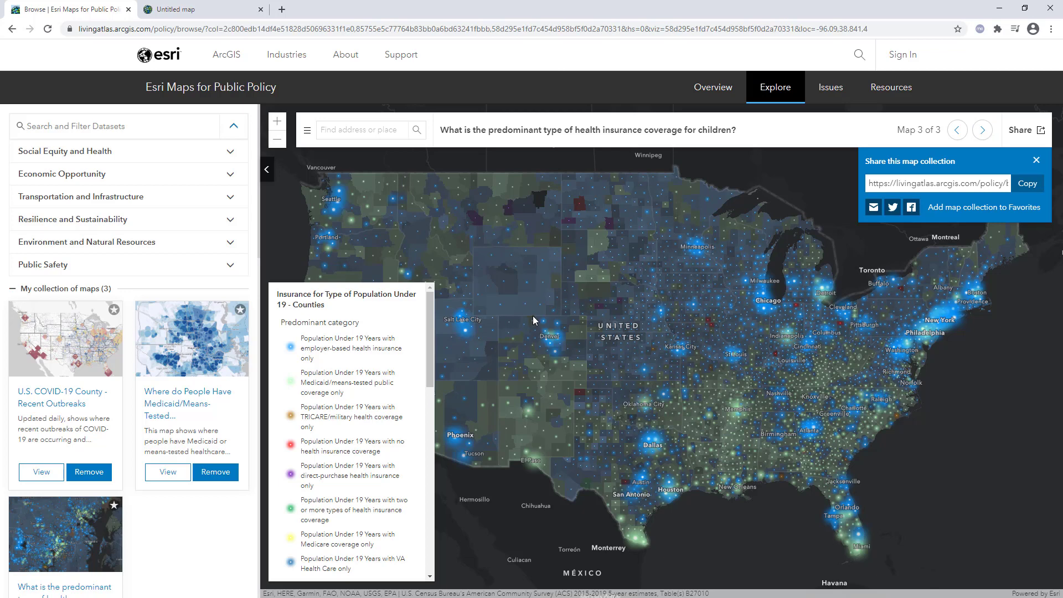
In the untitled map, add the ACS Race and Hispanic Origin Variables Boundaries and Centroids layers from a Living Atlas search for current year acs race
left_click(216, 9)
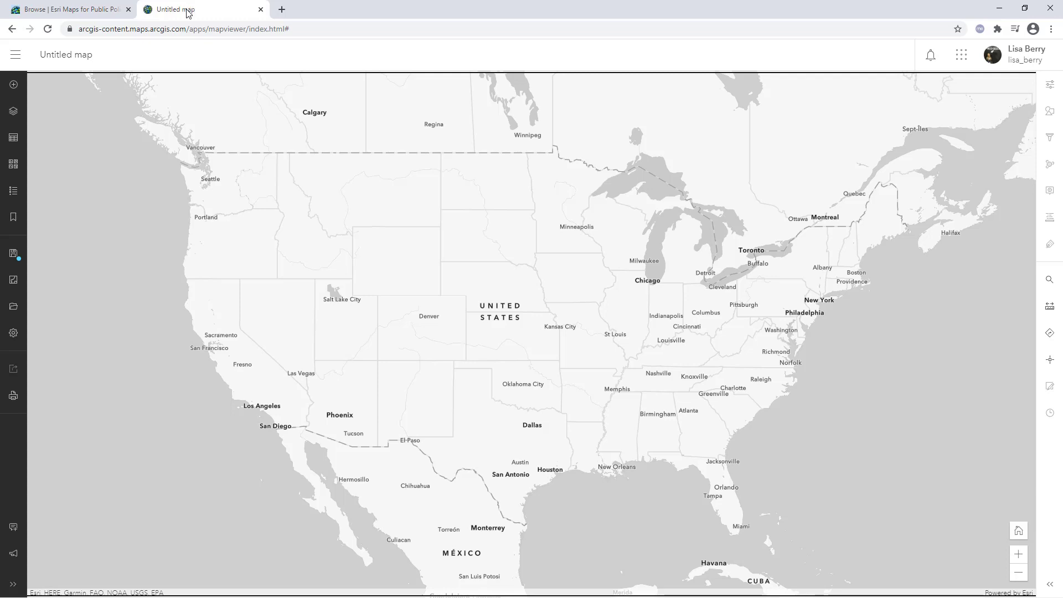
left_click(9, 85)
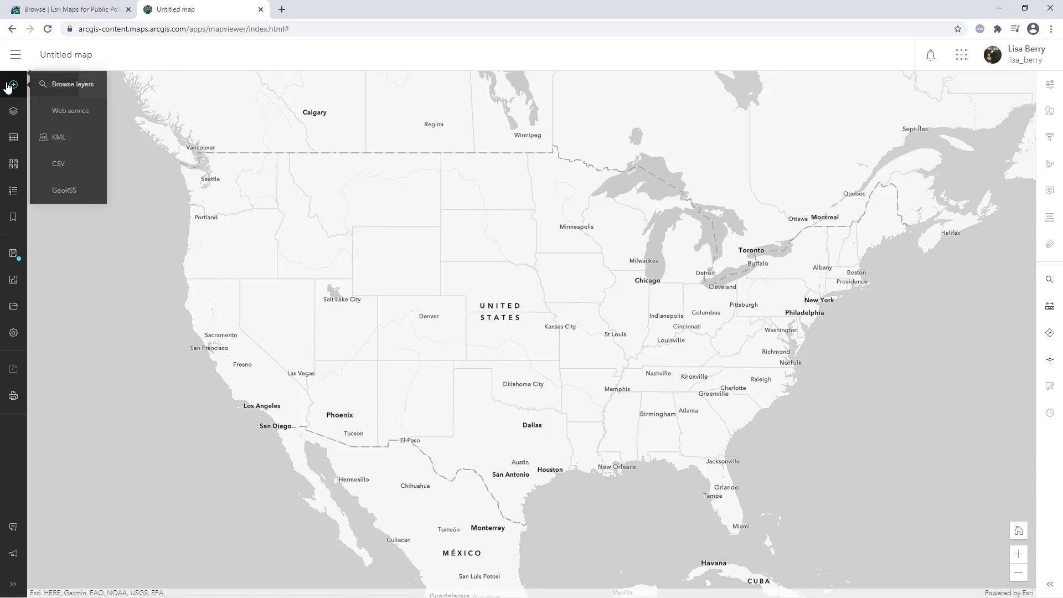
left_click(90, 89)
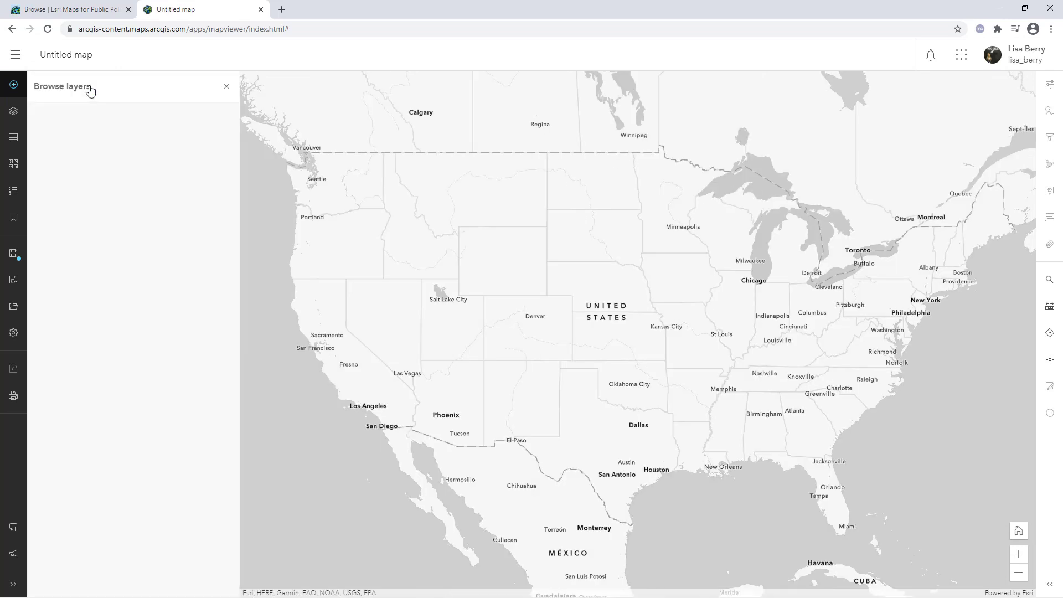
left_click(146, 121)
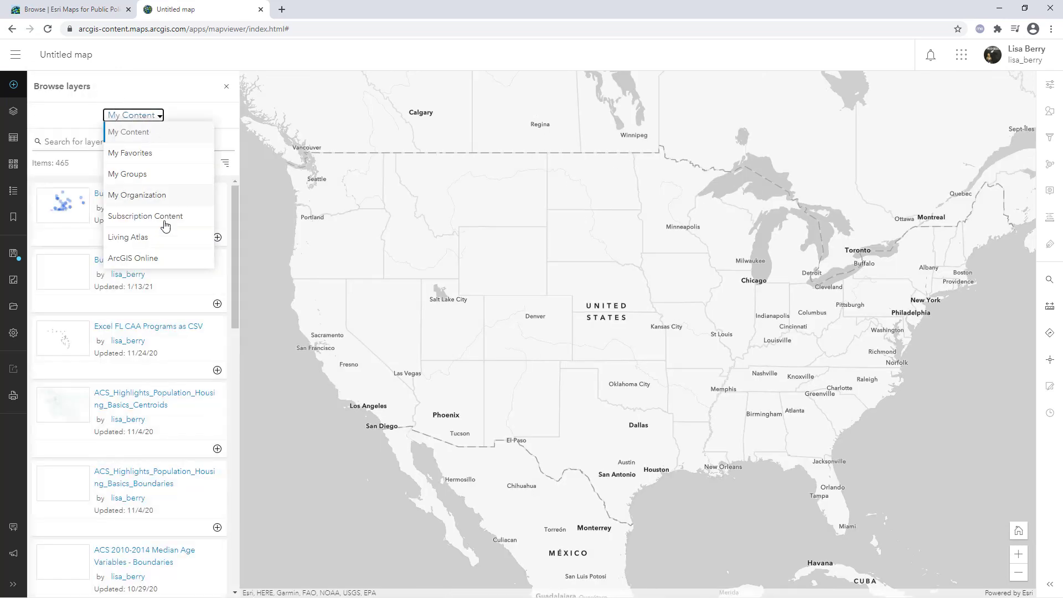
left_click(143, 239)
left_click(110, 140)
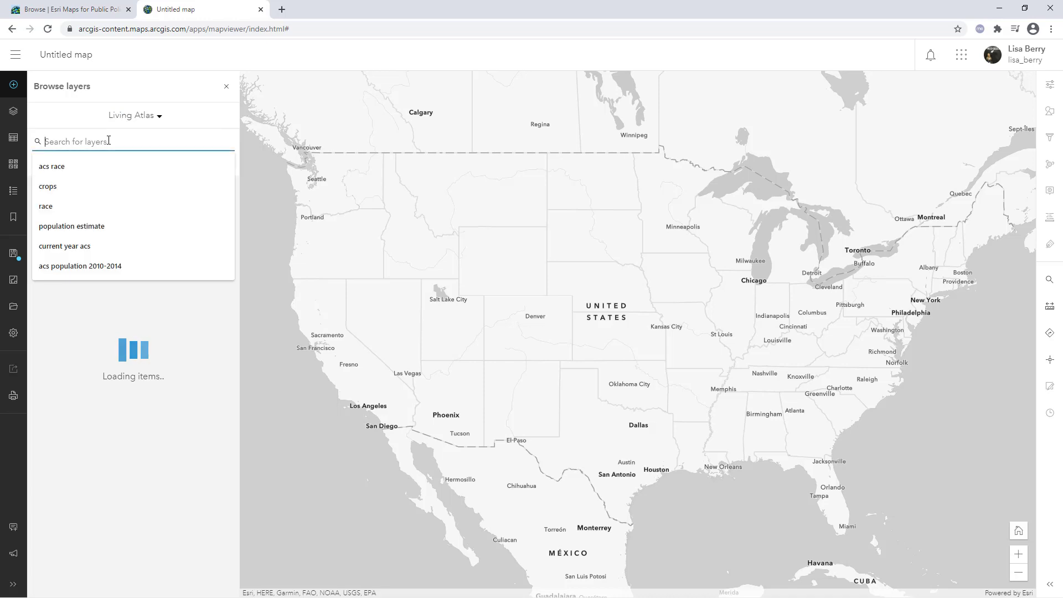
type("current year acs")
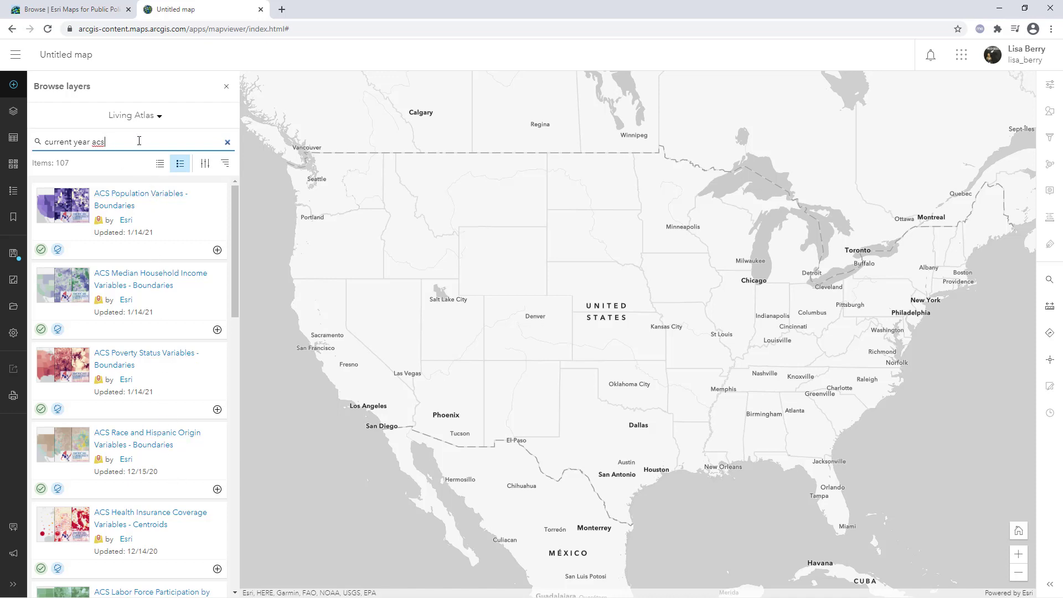
type("race")
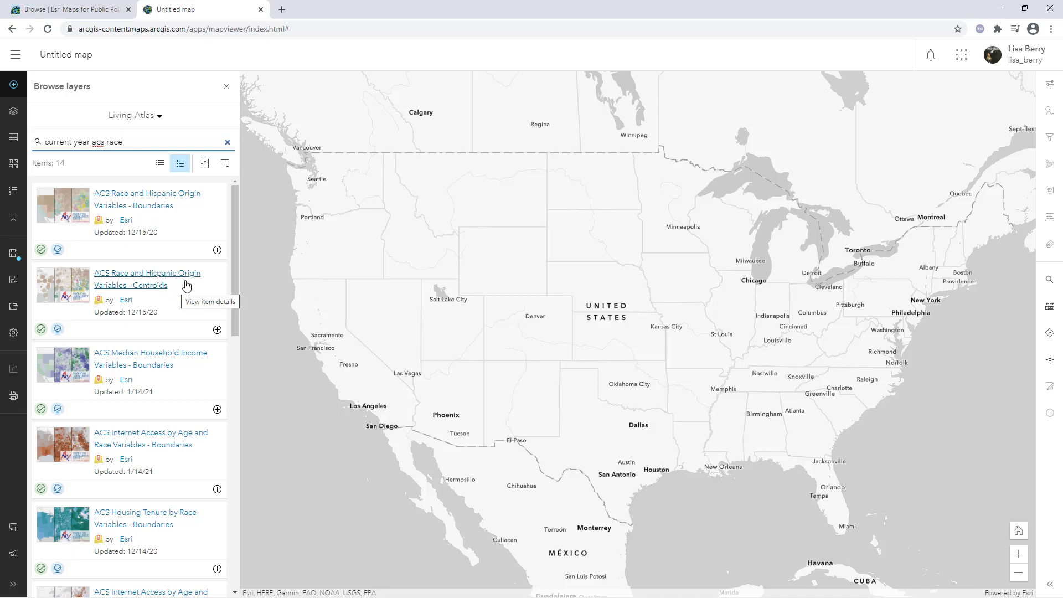
left_click(217, 250)
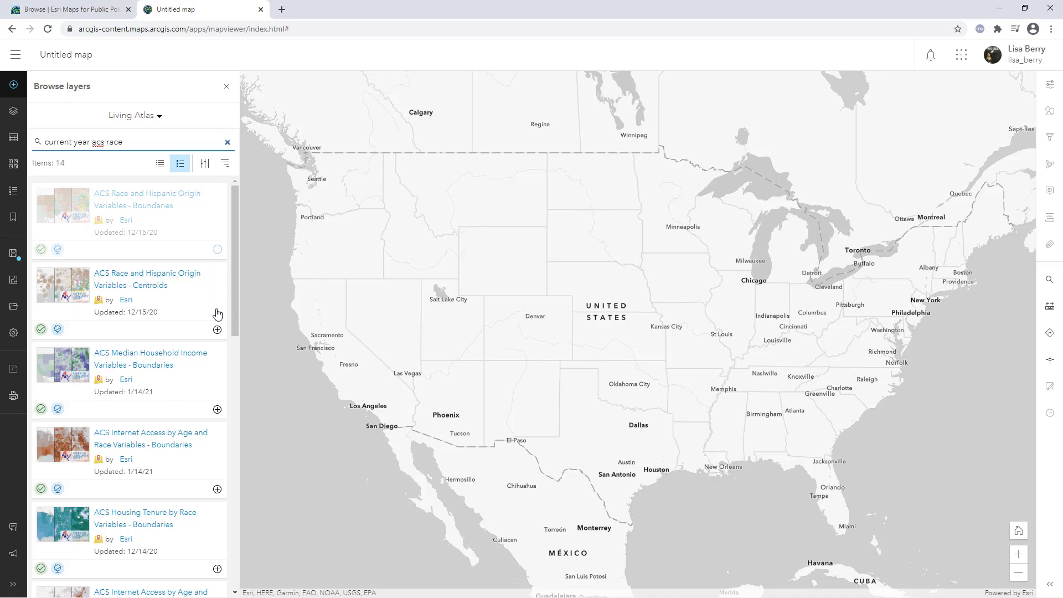
left_click(217, 329)
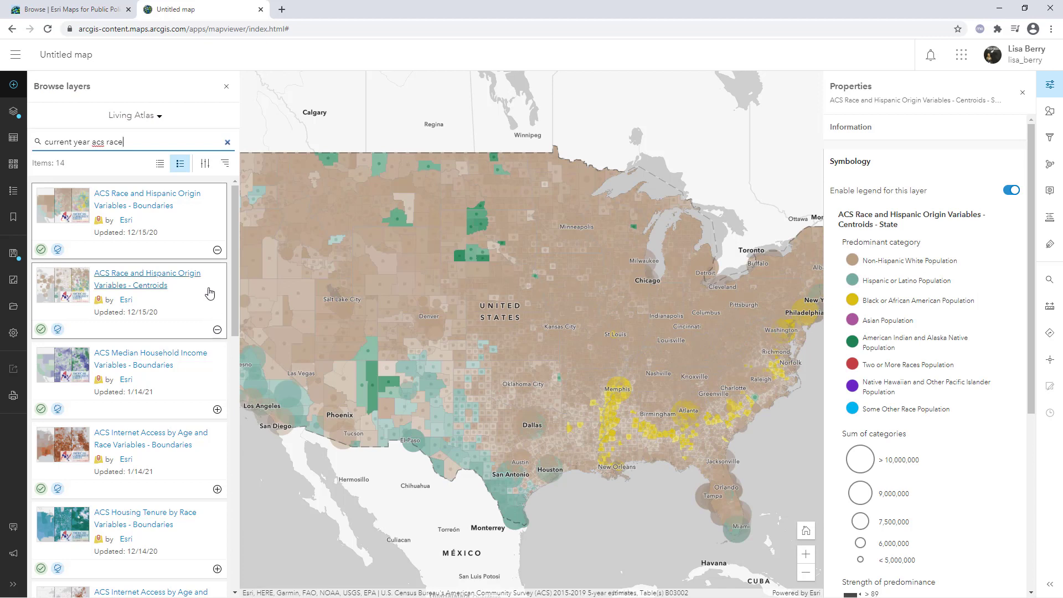
Hide the Boundaries - County layer and select the Centroids - County layer, then close the layers list
left_click(16, 117)
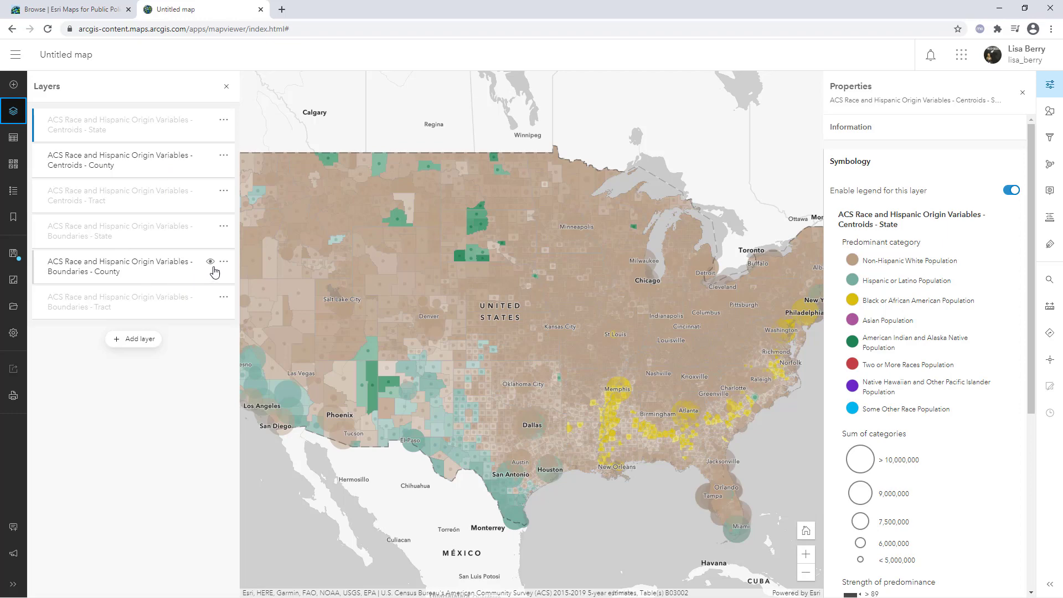
left_click(211, 262)
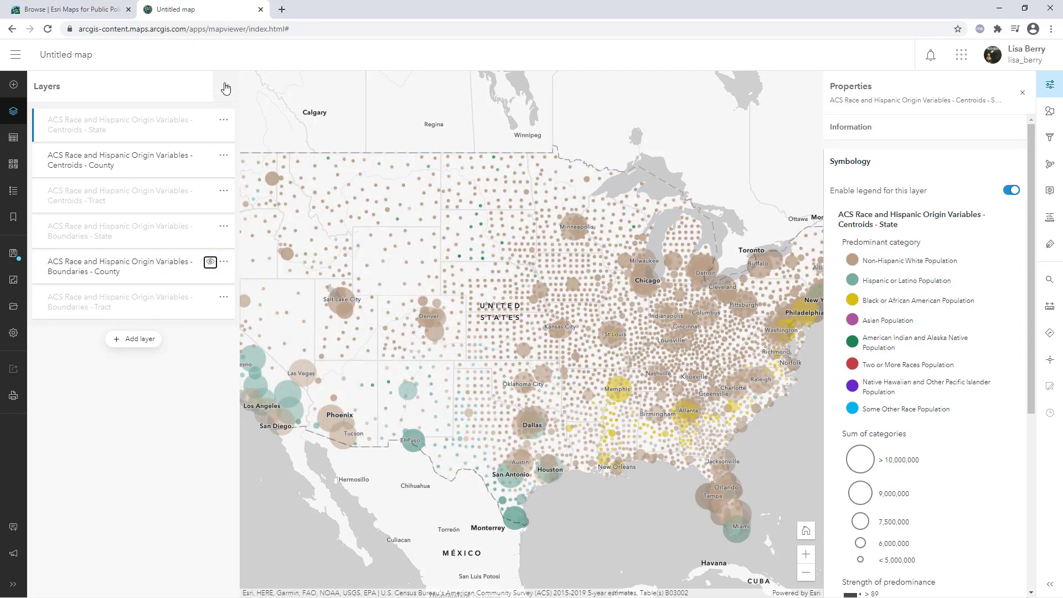
left_click(151, 165)
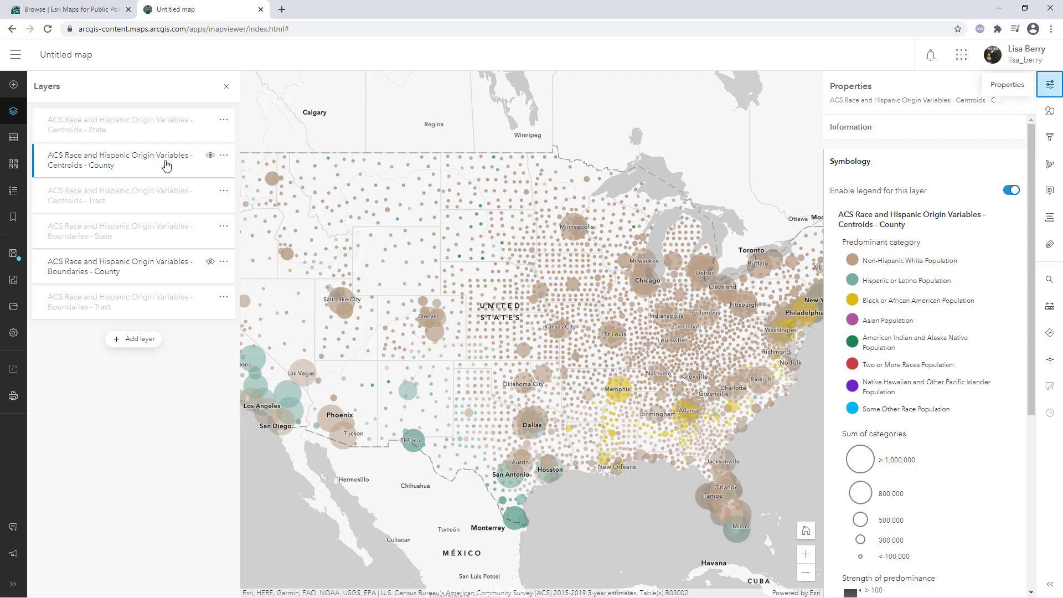
left_click(226, 86)
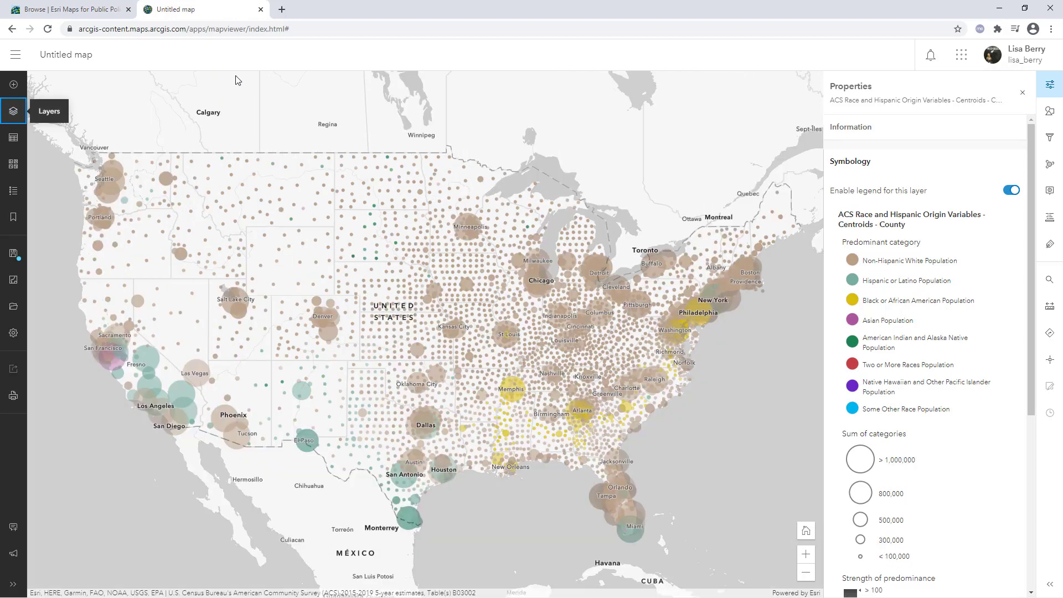
Open the Centroids - County layer's styles and remove all of its chosen attributes
left_click(1055, 116)
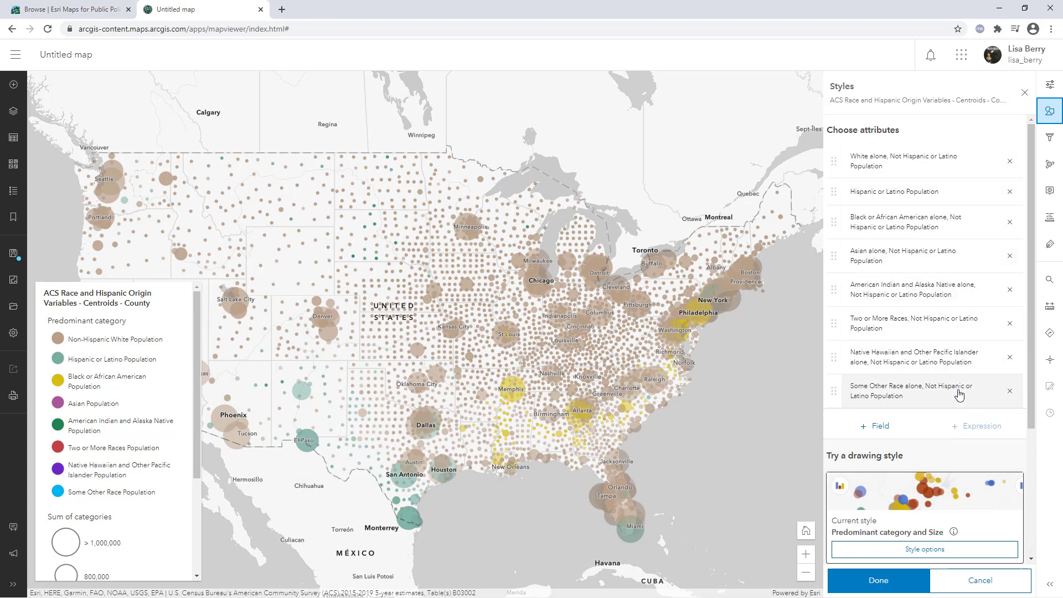
left_click(1010, 391)
left_click(1011, 368)
left_click(1010, 334)
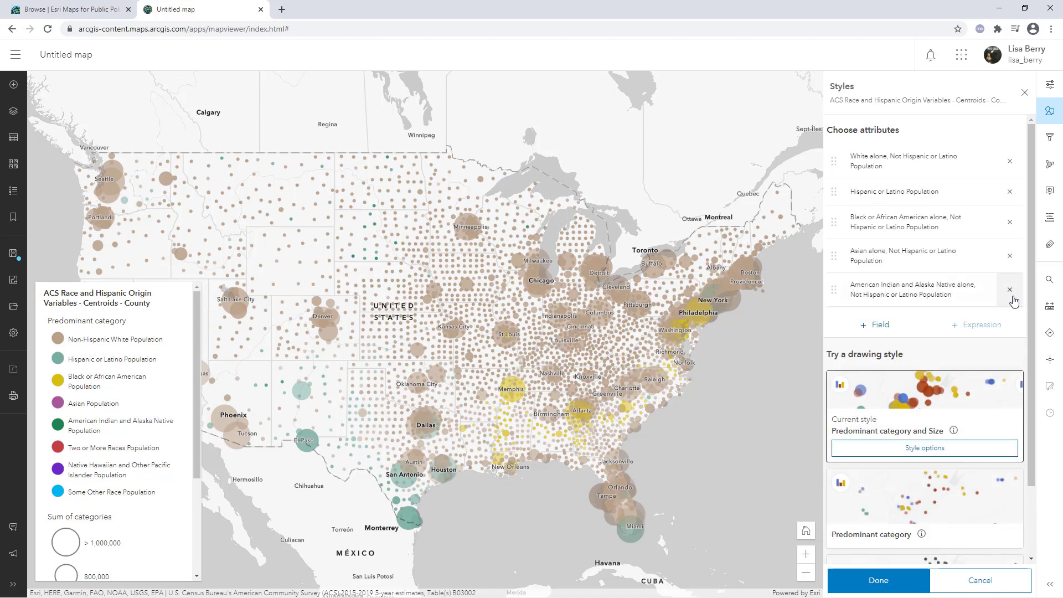
left_click(1011, 300)
left_click(1011, 267)
left_click(1010, 221)
left_click(1010, 191)
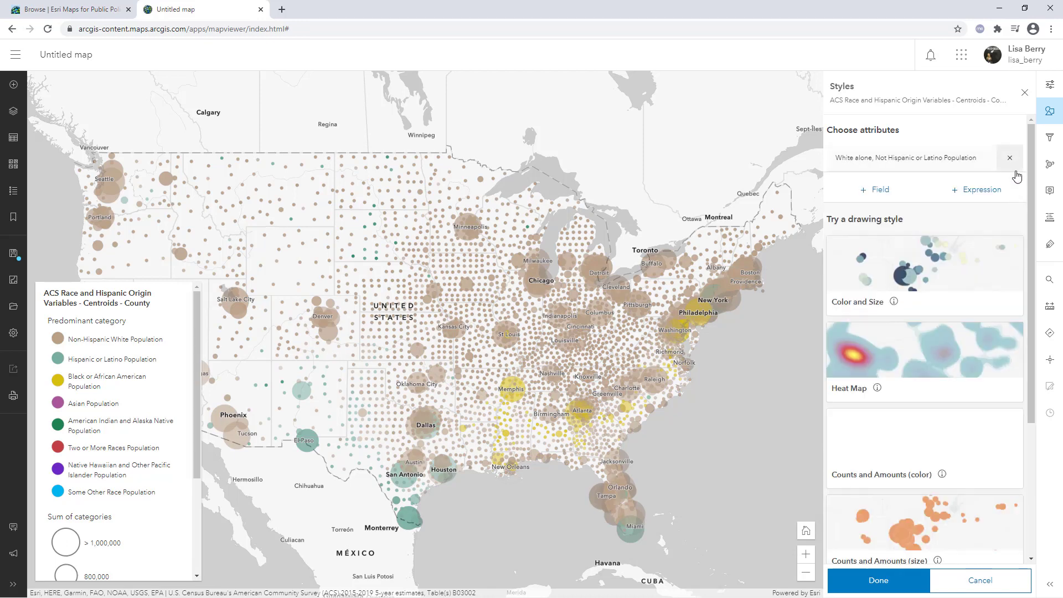
left_click(1009, 161)
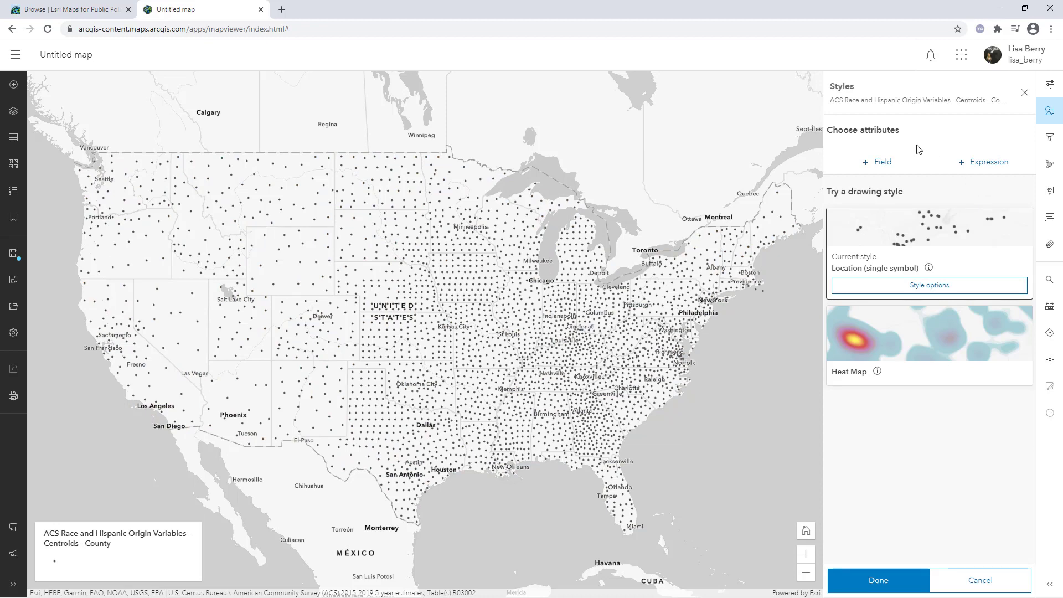
Add the field Percent of Population that is Hispanic or Latino as the style attribute
left_click(894, 164)
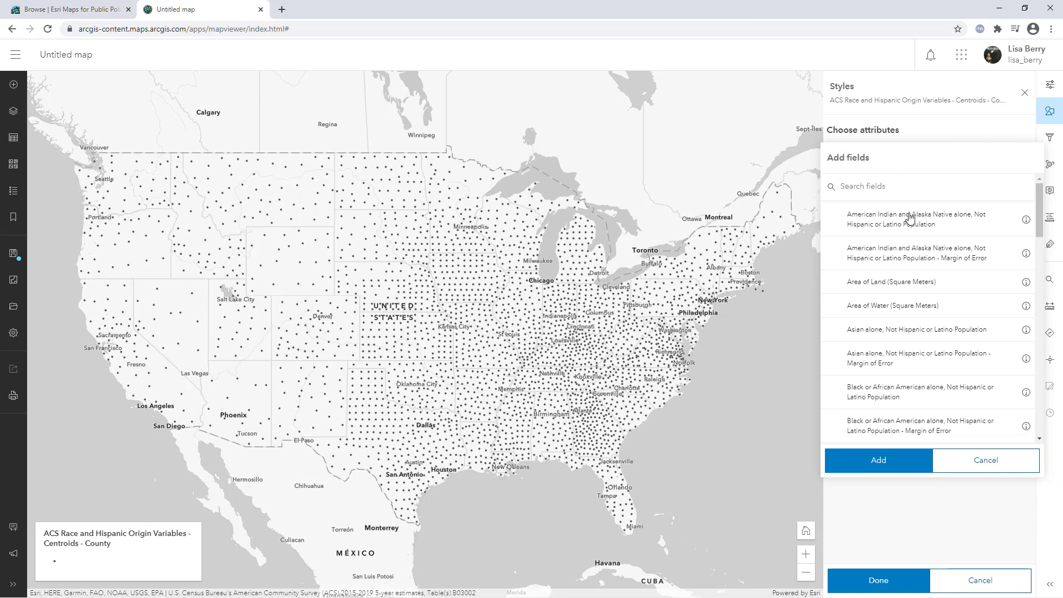
left_click(1039, 206)
left_click_drag(1039, 206, 1041, 323)
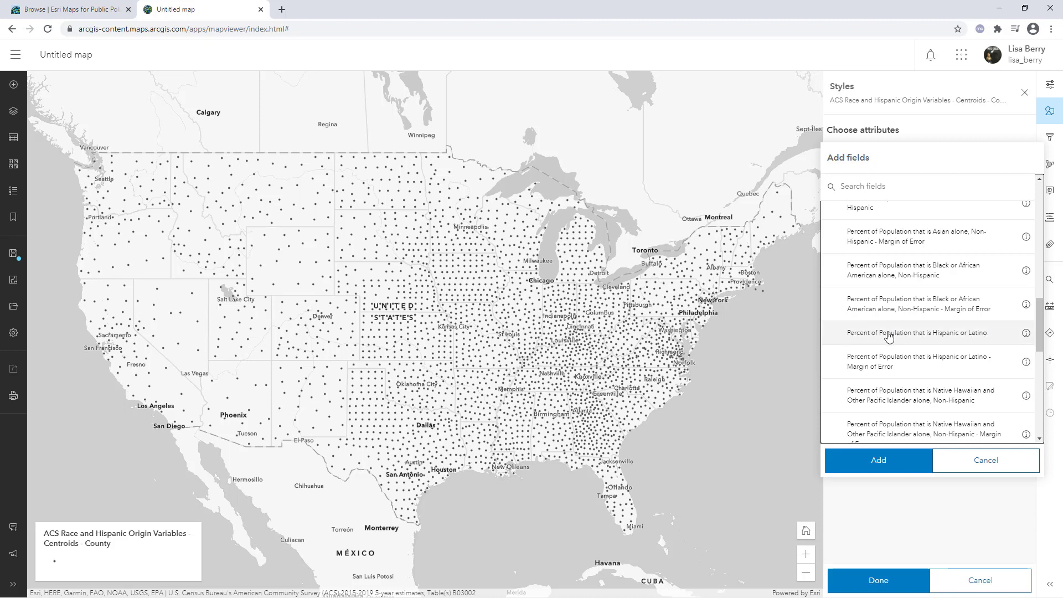
left_click(999, 337)
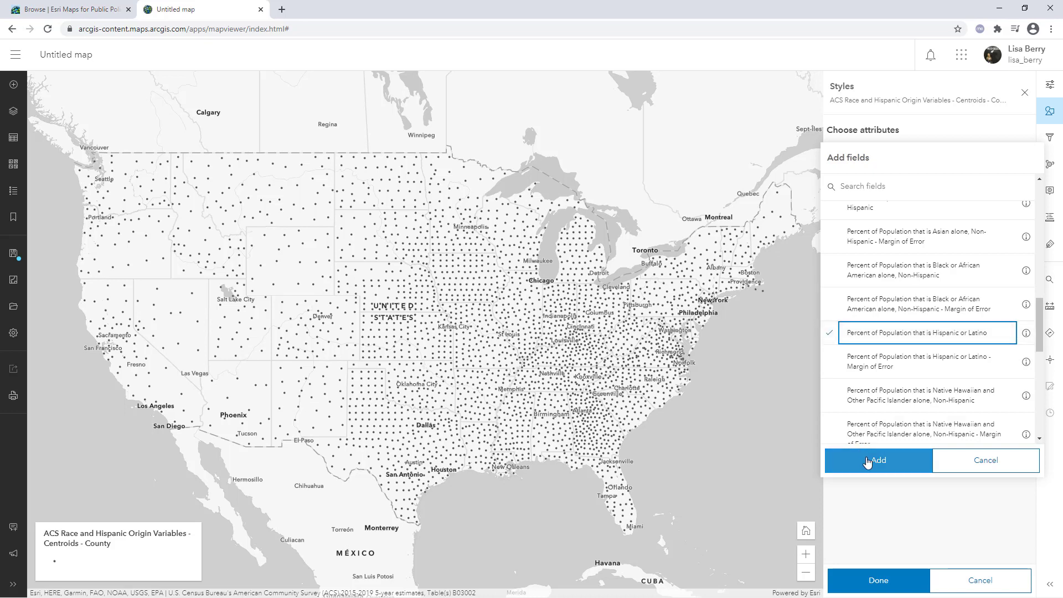
left_click(867, 461)
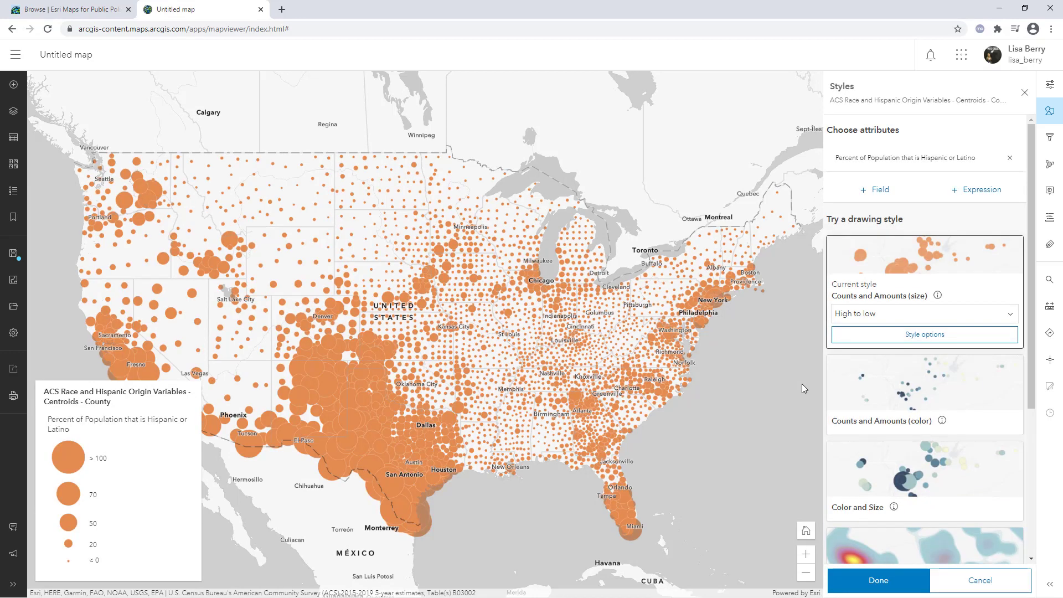
Add the Hispanic or Latino Population field as a second style attribute
left_click_drag(726, 356, 758, 340)
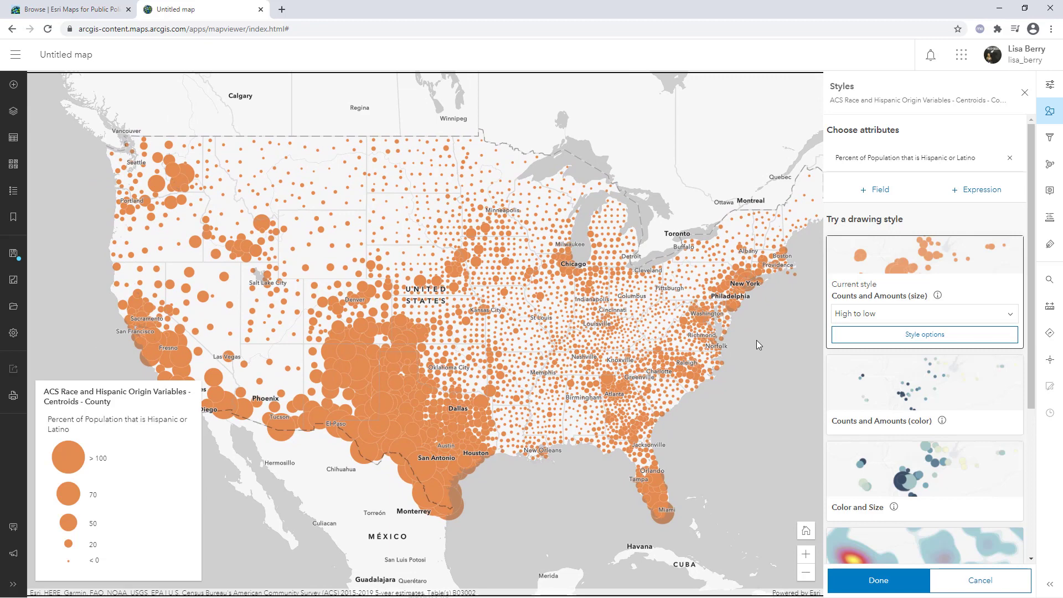
left_click(858, 190)
scroll(902, 280, "down", 3)
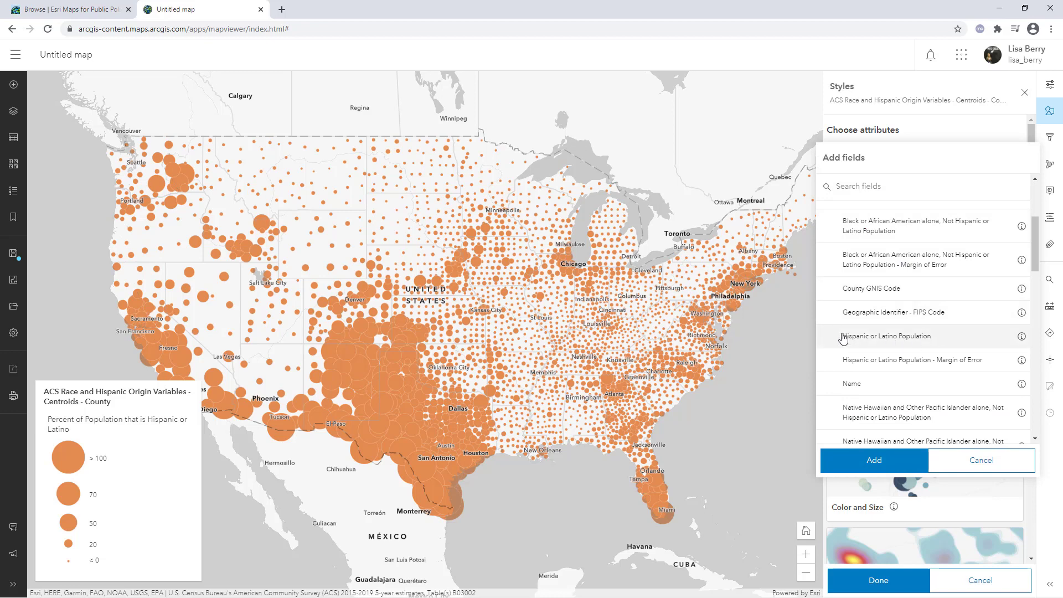
left_click(962, 340)
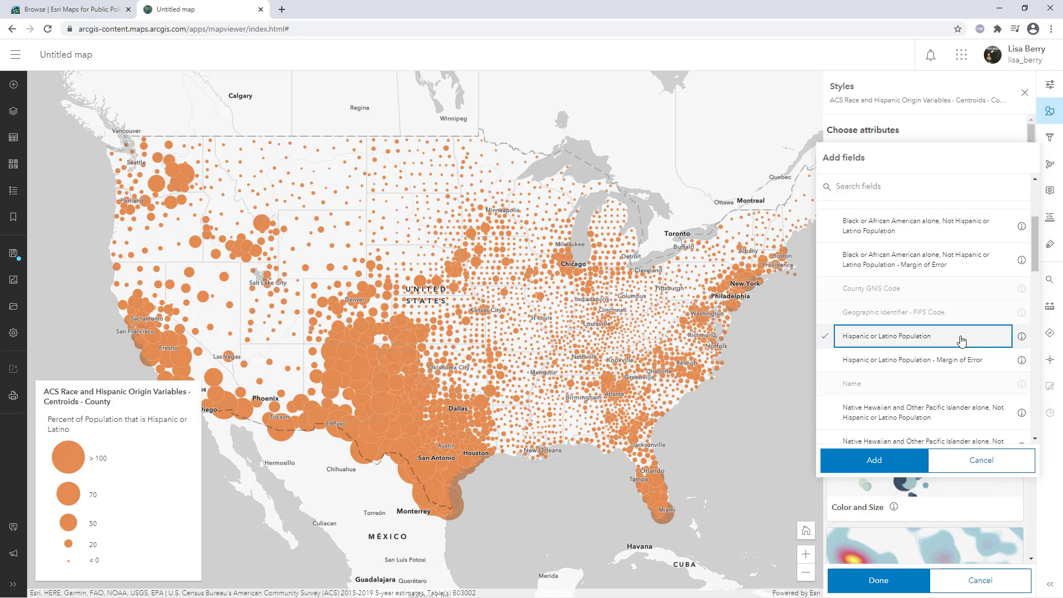
left_click(912, 462)
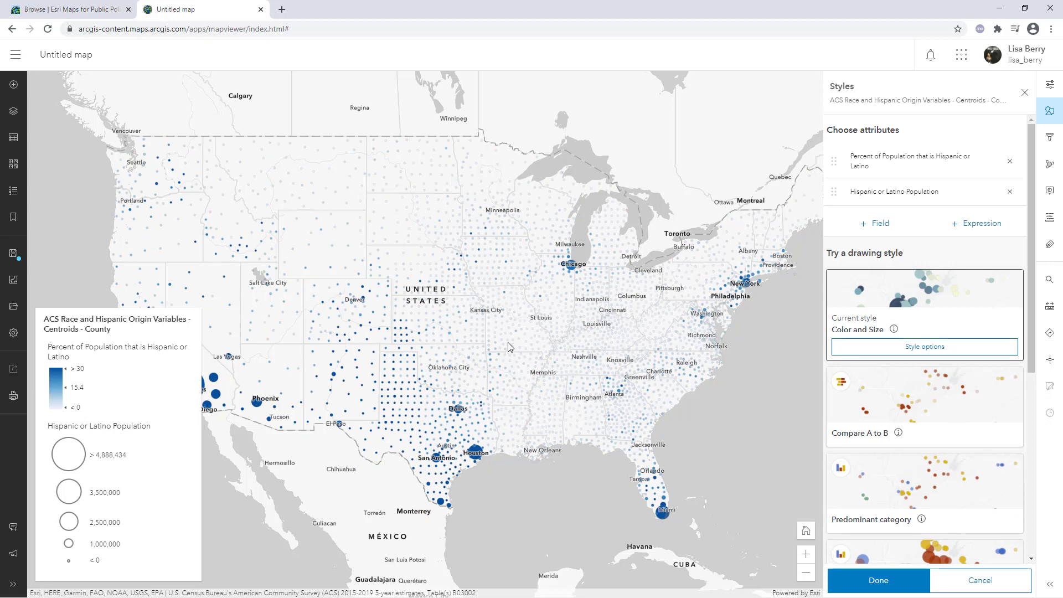
In the Color and Size style options, lower the size threshold for Hispanic or Latino Population to about 1,527,636 and apply the style
left_click_drag(500, 326, 563, 347)
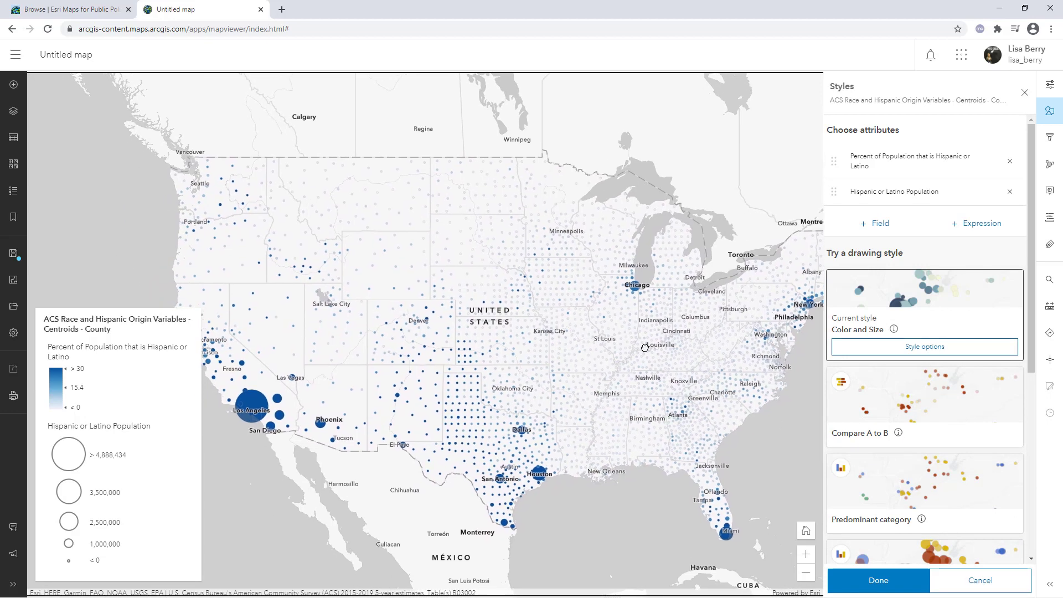
left_click(926, 348)
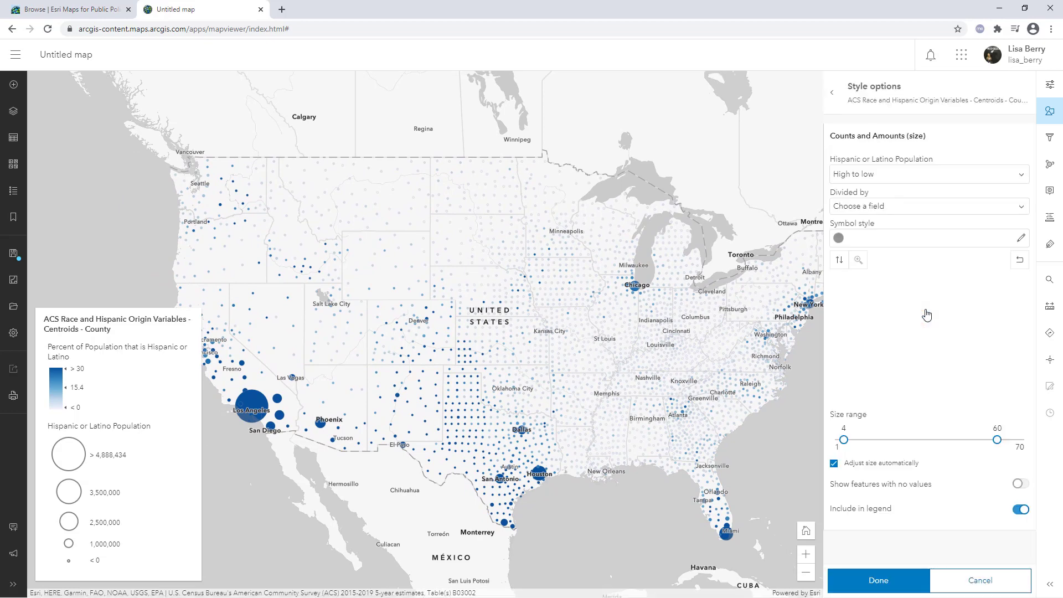
left_click_drag(904, 292, 915, 354)
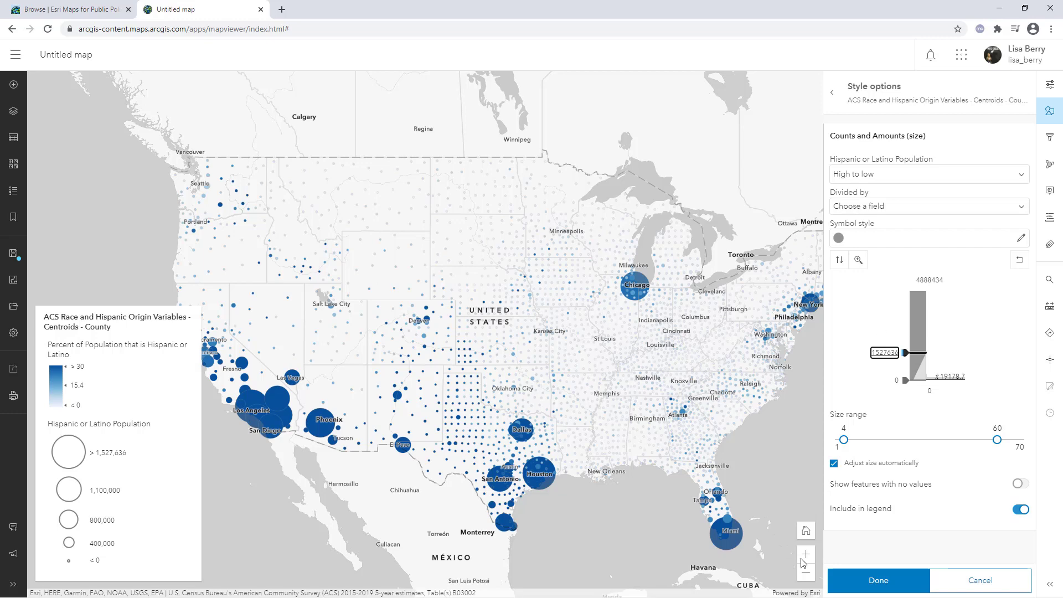
left_click(862, 581)
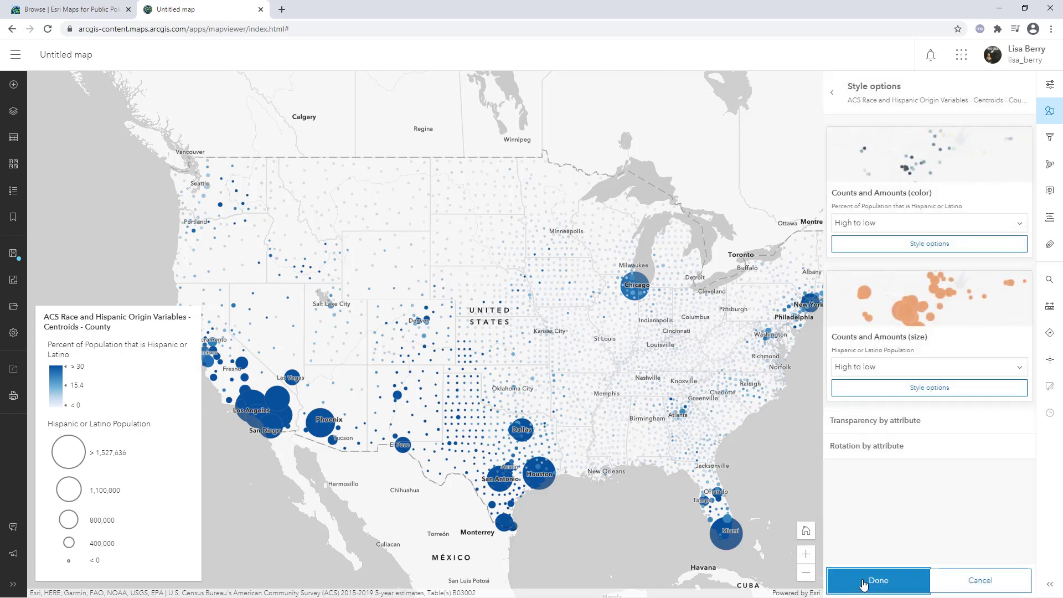
left_click(861, 581)
left_click(861, 581)
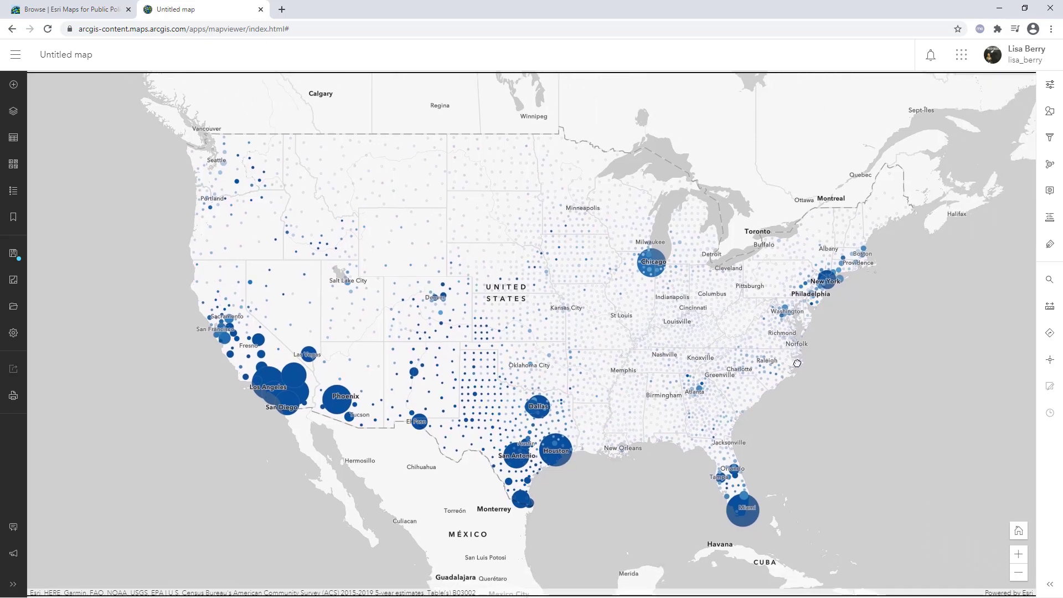
Turn the Boundaries - County layer back on in the layers list
left_click_drag(797, 363, 791, 363)
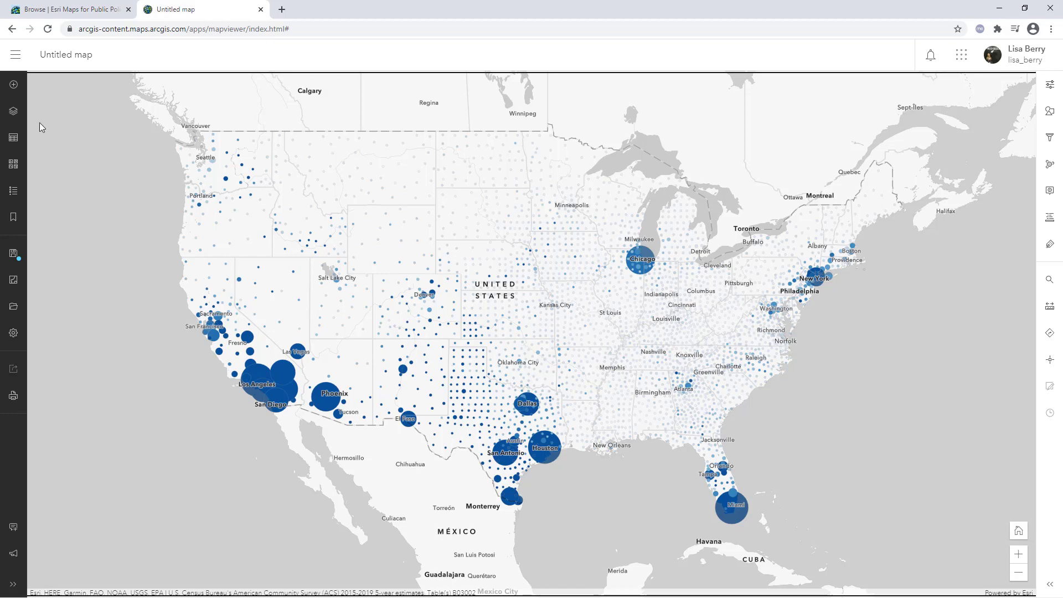
left_click(11, 111)
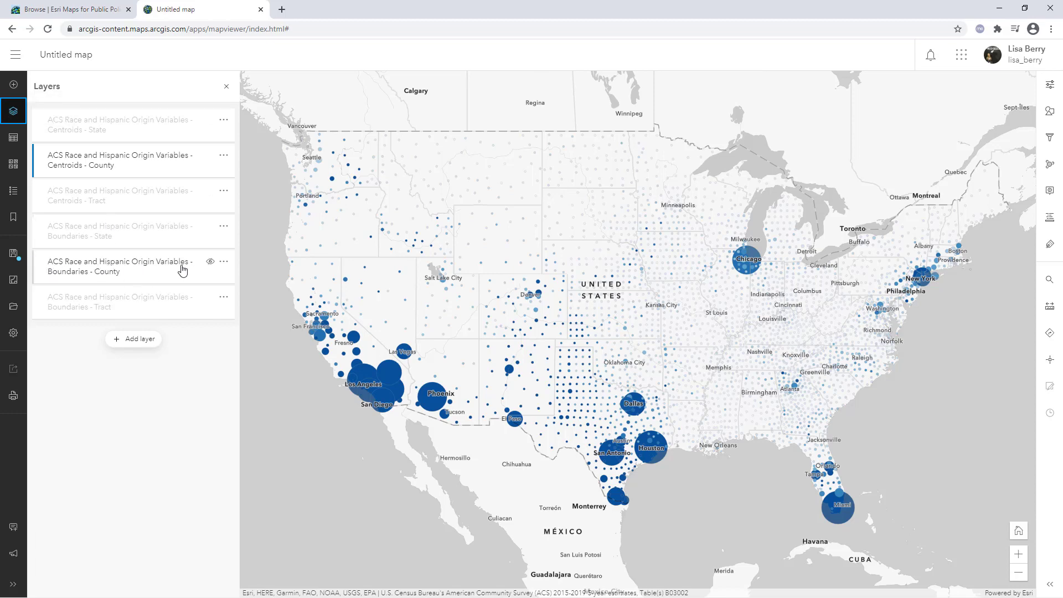
left_click(211, 262)
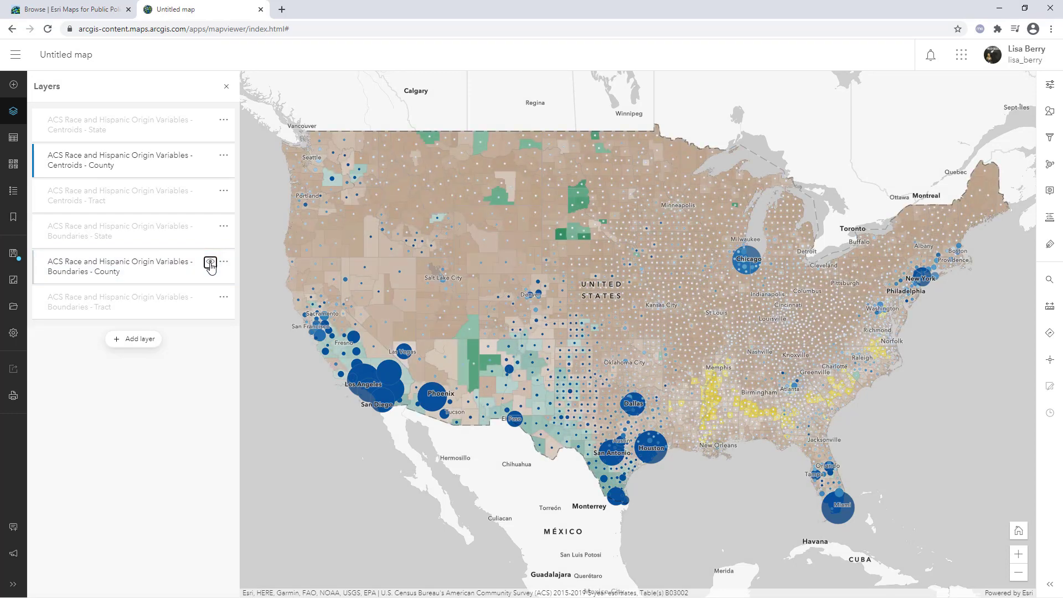
Remove all existing style attributes from the Boundaries - County layer
left_click(156, 269)
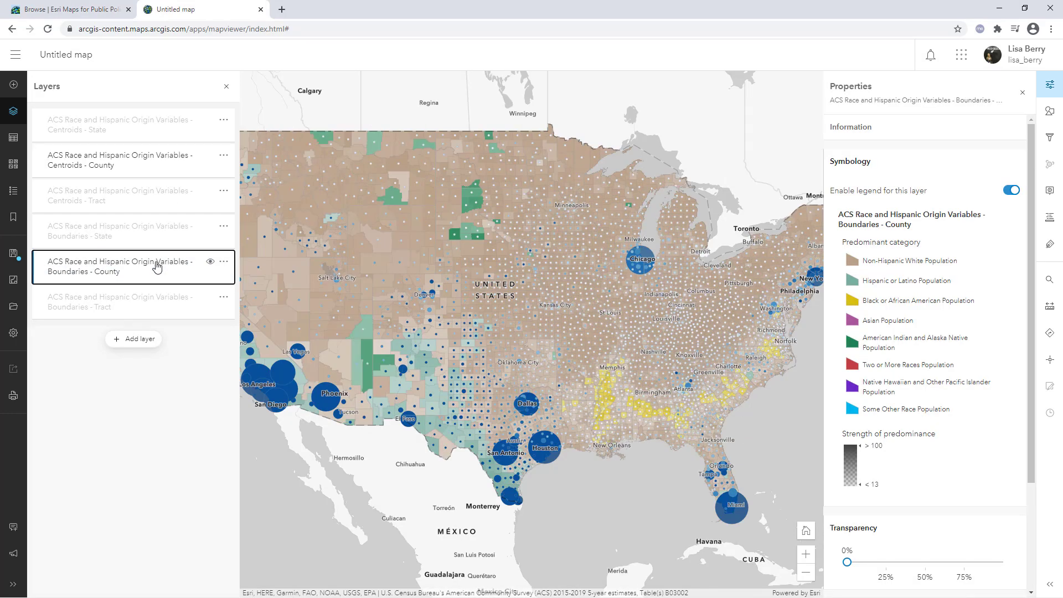
left_click(227, 88)
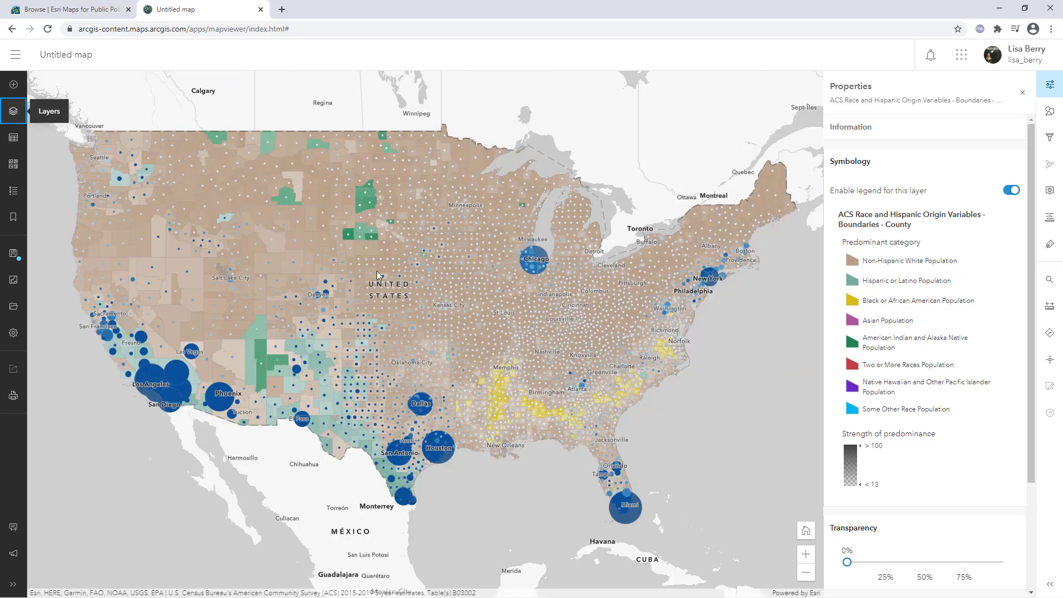
left_click(1050, 112)
left_click(1009, 389)
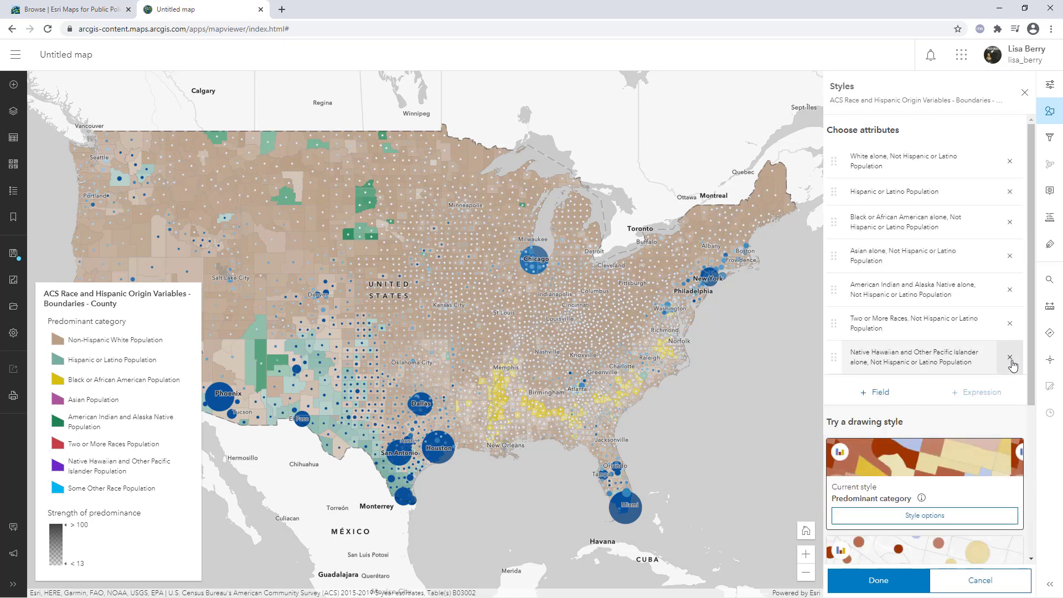
left_click(1009, 357)
left_click(1010, 324)
left_click(1010, 289)
left_click(1009, 256)
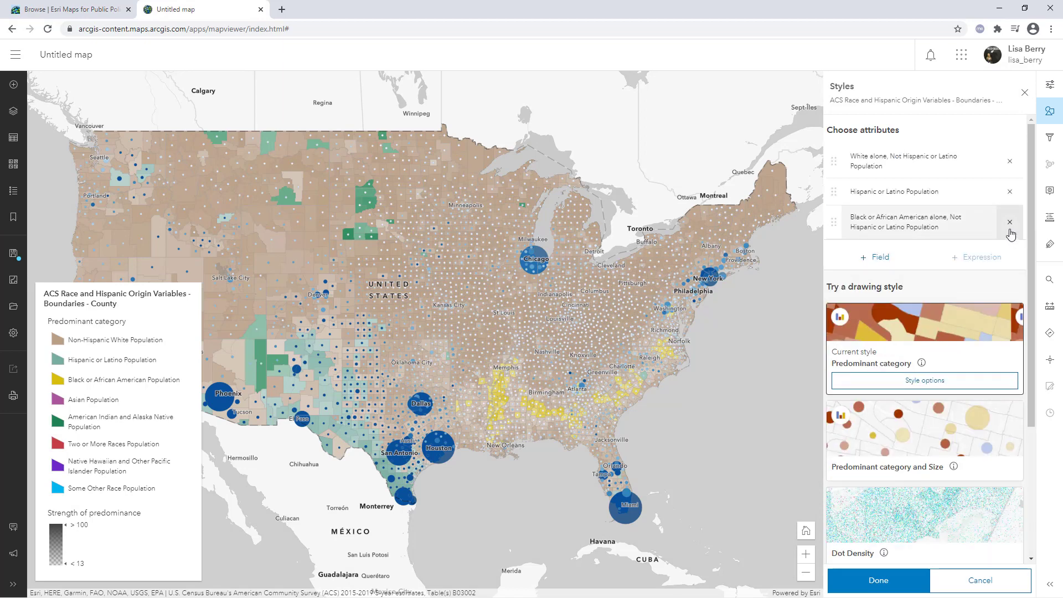
left_click(1010, 222)
left_click(1010, 133)
left_click(1009, 161)
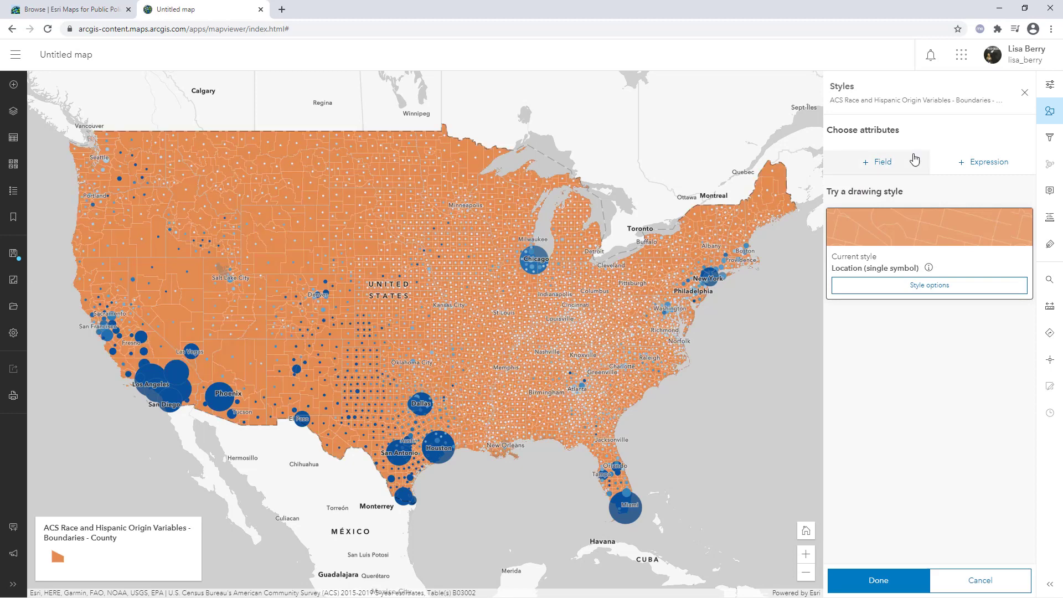
Style the Boundaries - County layer by the field Percent of Population that is Hispanic or Latino and apply it
left_click(893, 162)
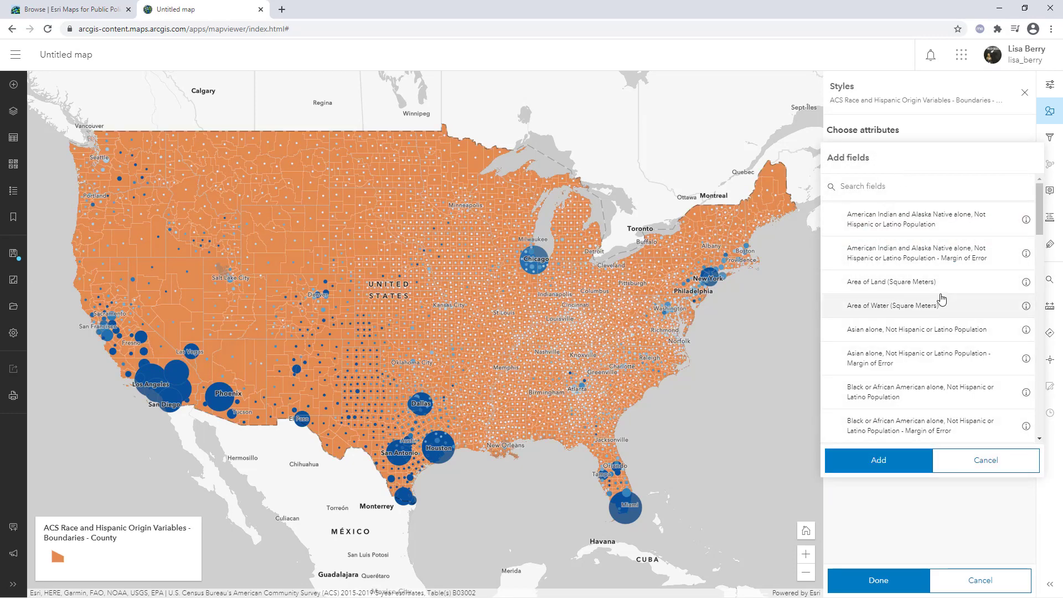
scroll(941, 298, "down", 10)
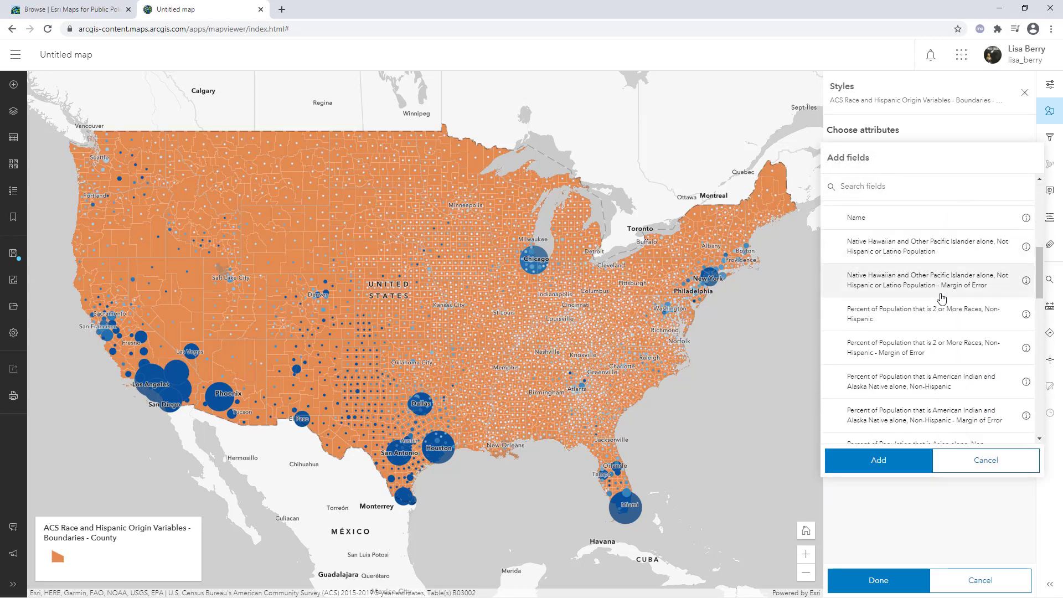
scroll(941, 299, "down", 3)
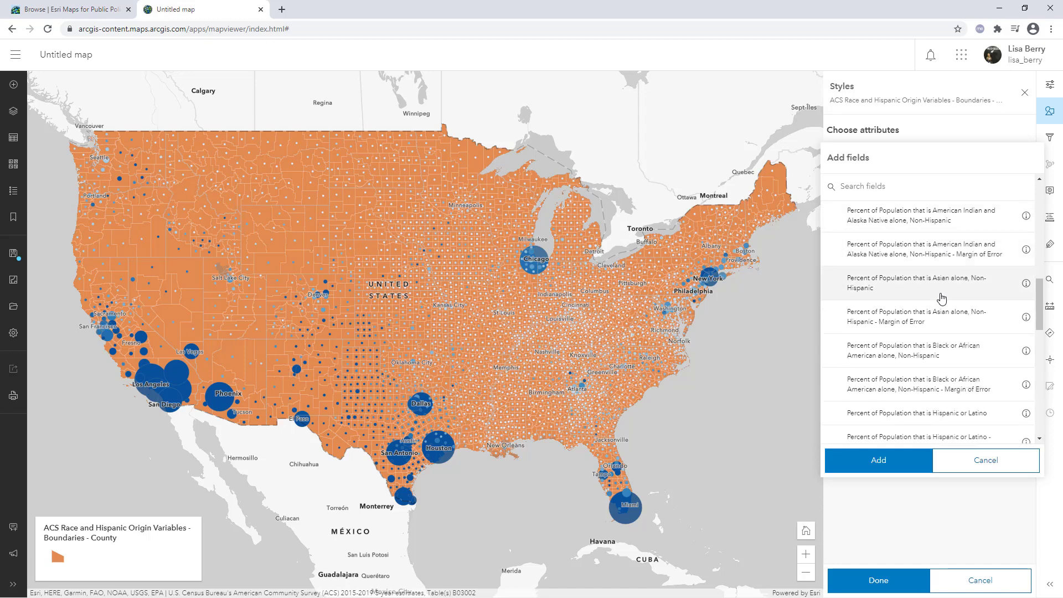
scroll(941, 298, "down", 2)
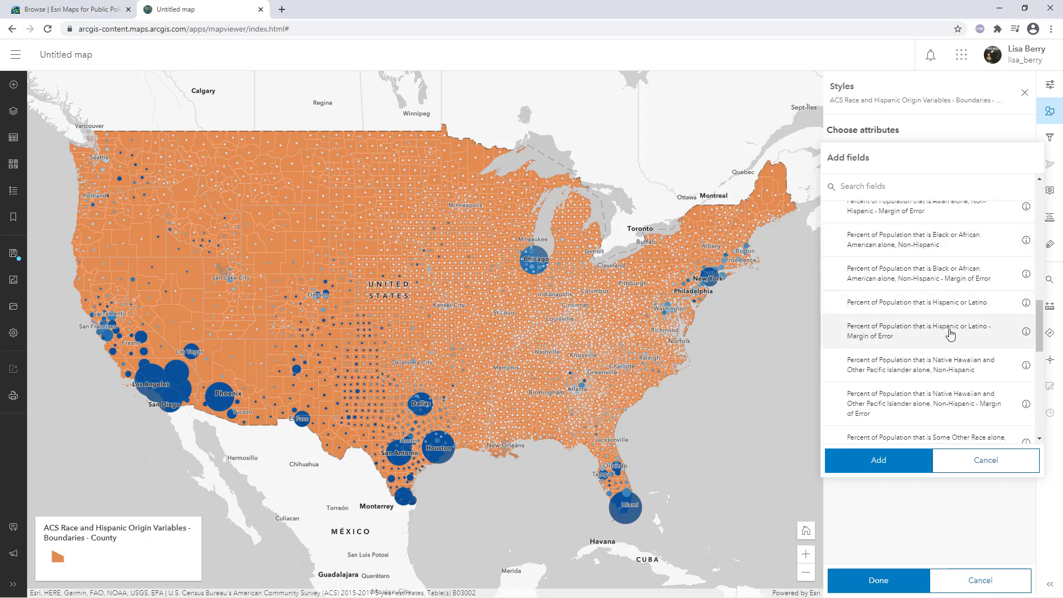
left_click(998, 336)
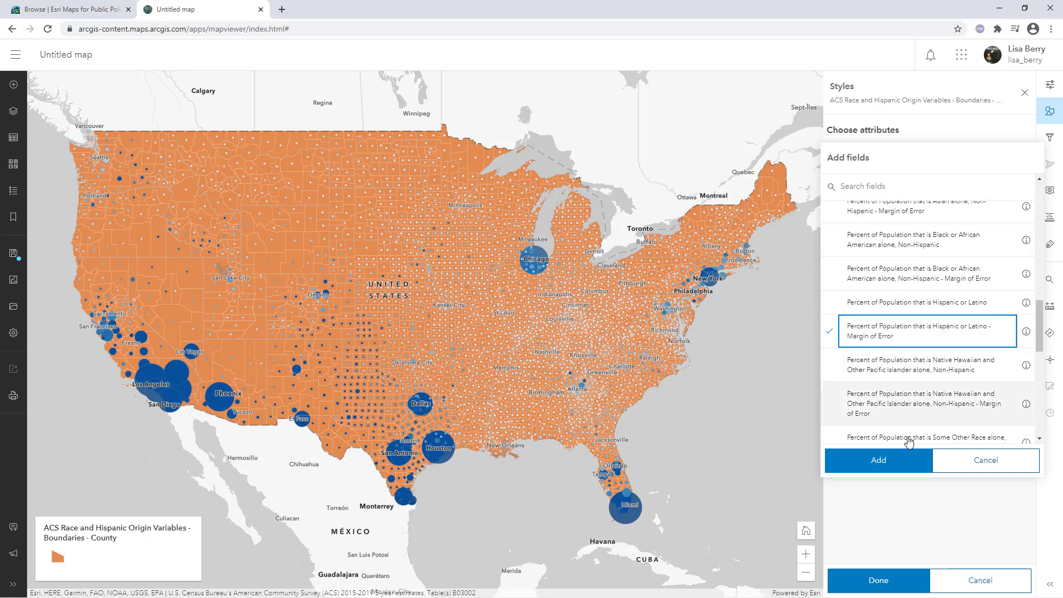
left_click(979, 304)
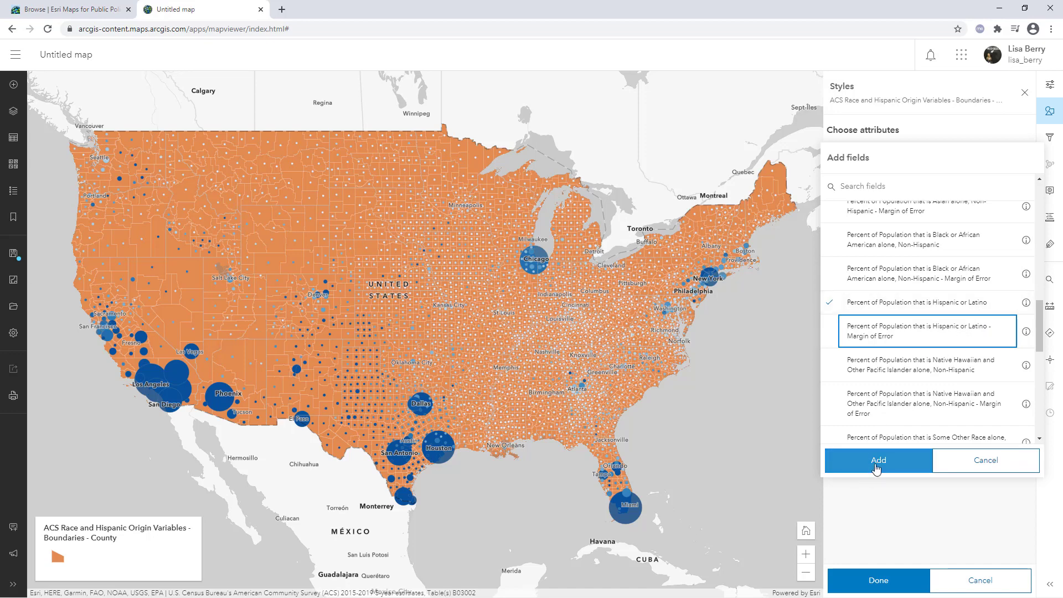
left_click(875, 467)
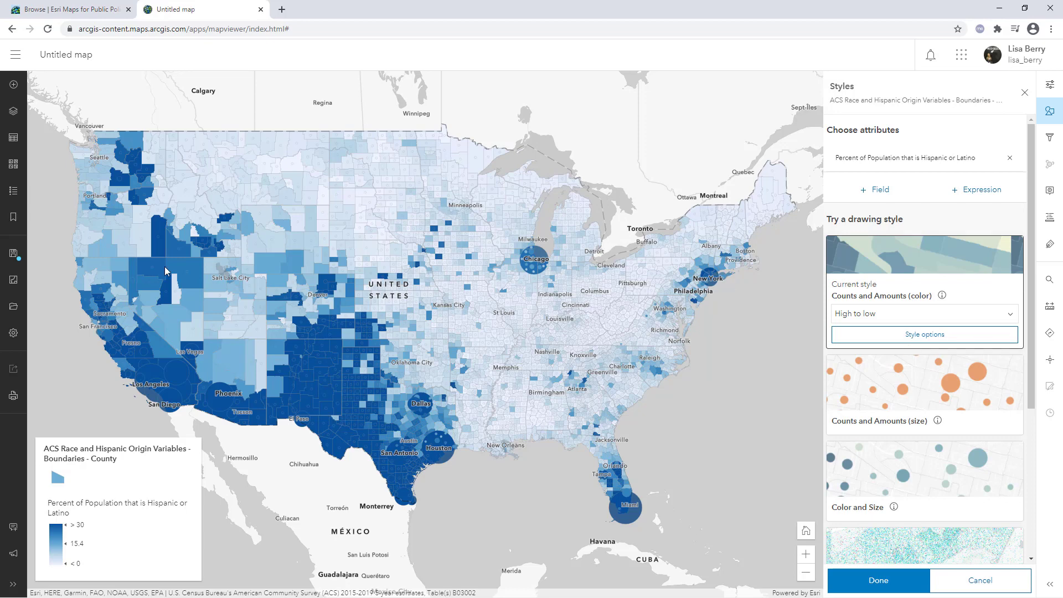
left_click(893, 585)
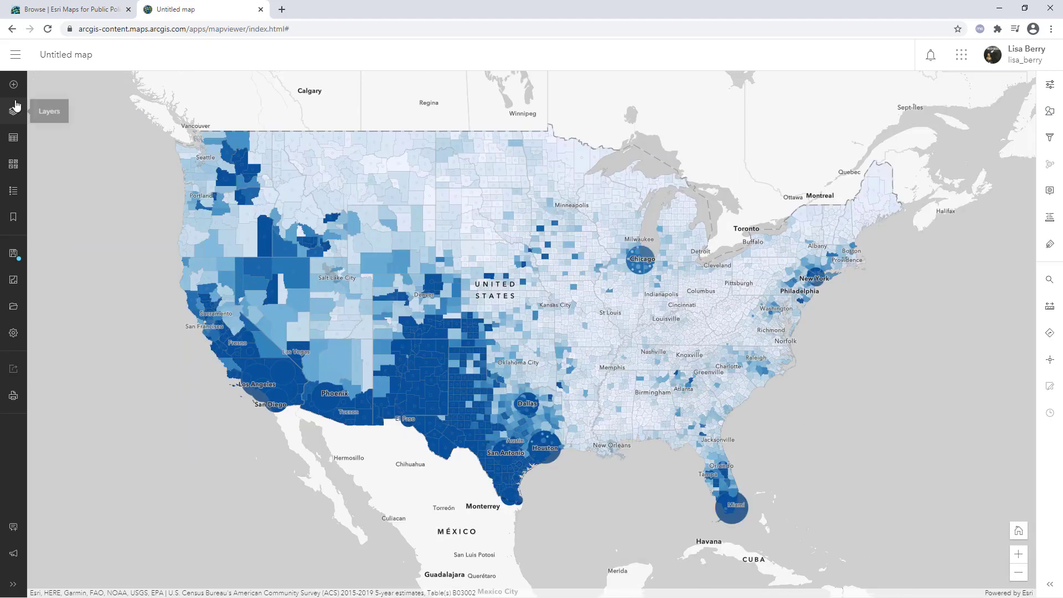
Set the Boundaries - County layer's transparency to 50%
left_click(22, 192)
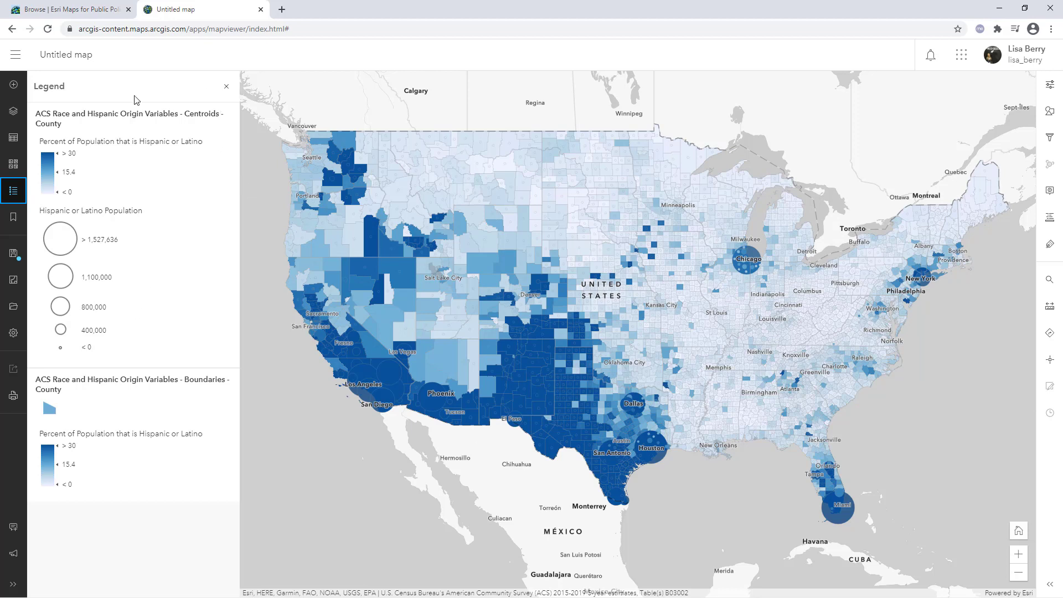
left_click(15, 113)
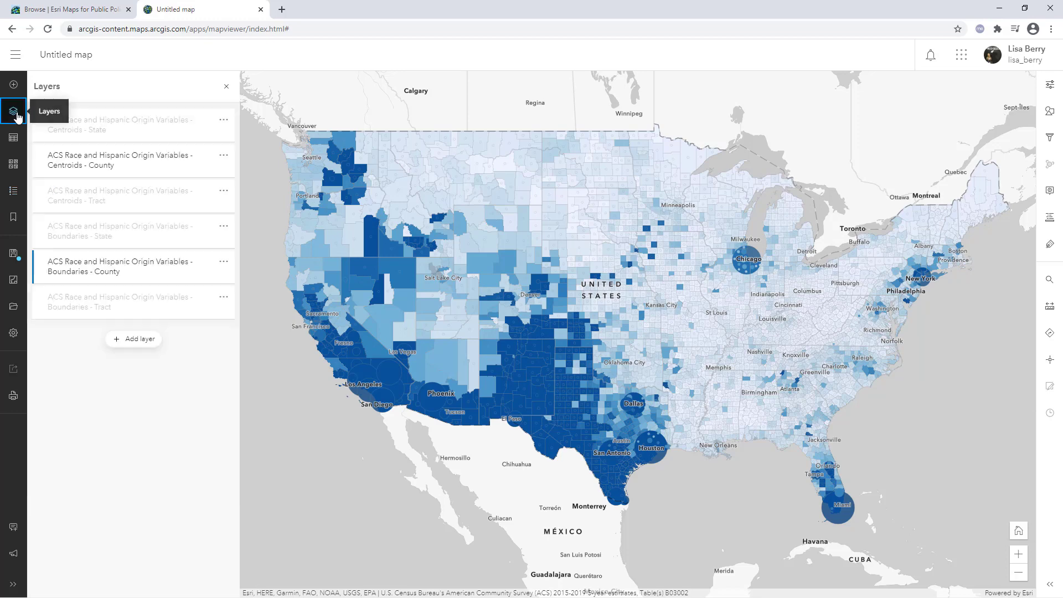
left_click(161, 278)
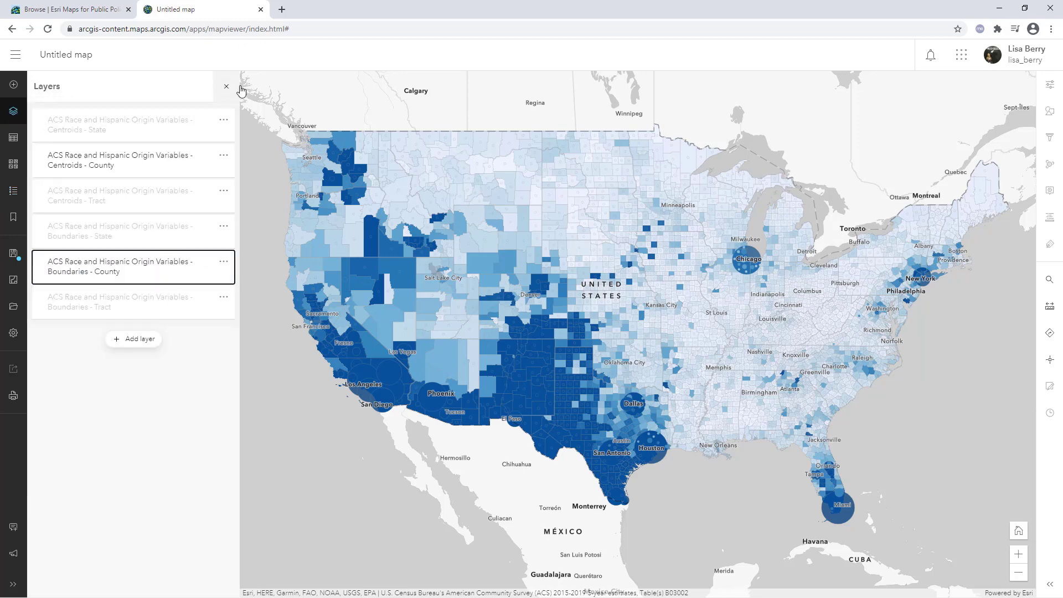
left_click(173, 268)
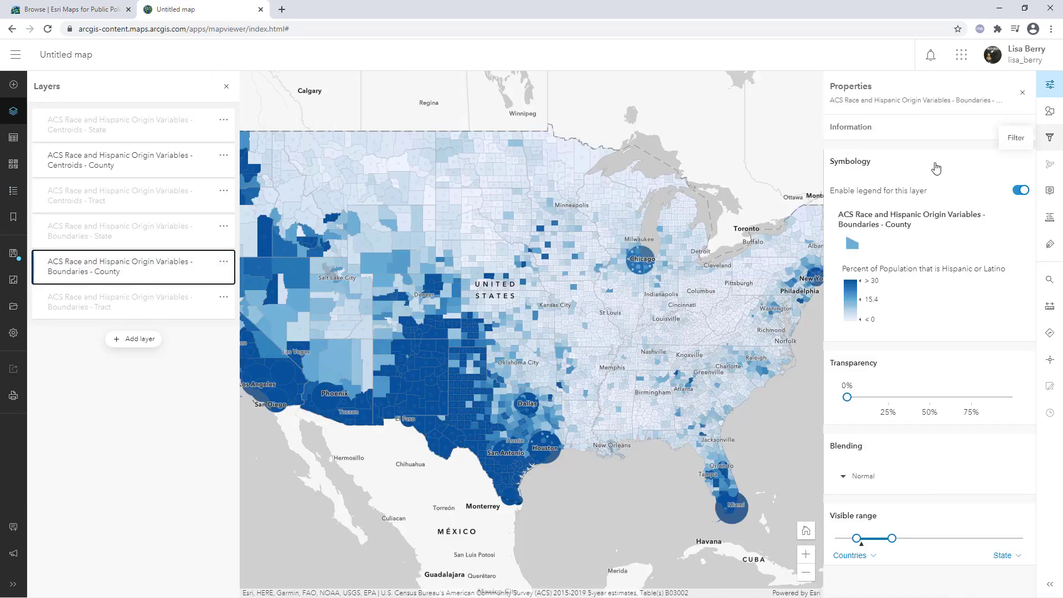
left_click(847, 397)
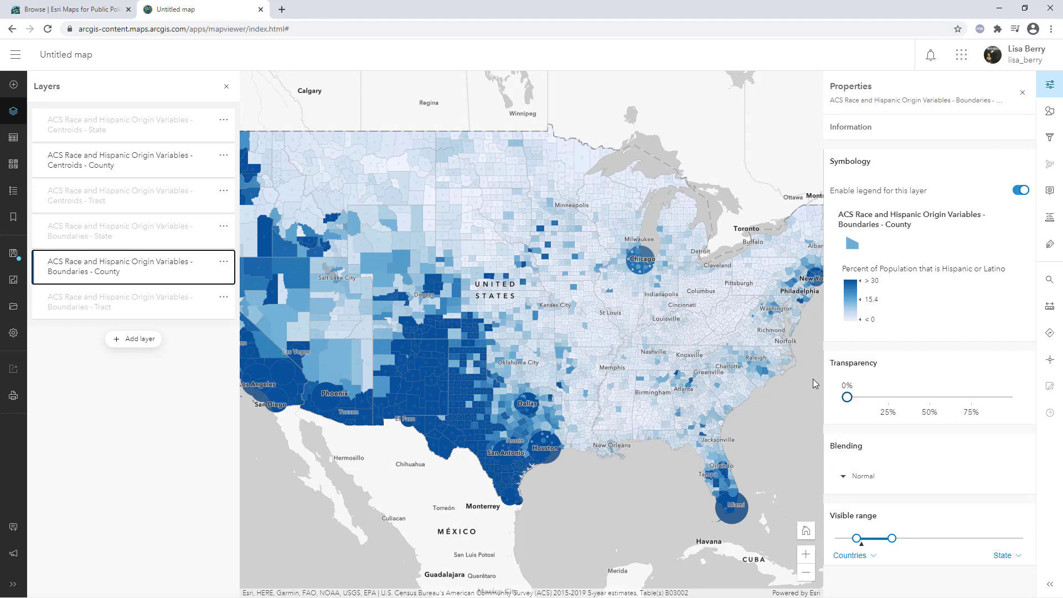
left_click(227, 86)
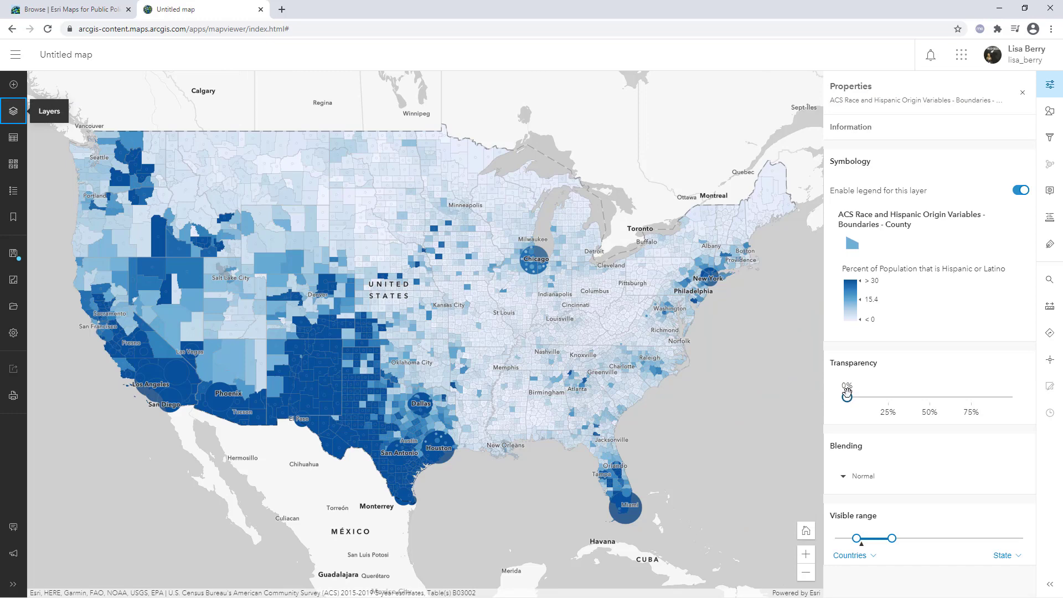
left_click_drag(848, 397, 887, 397)
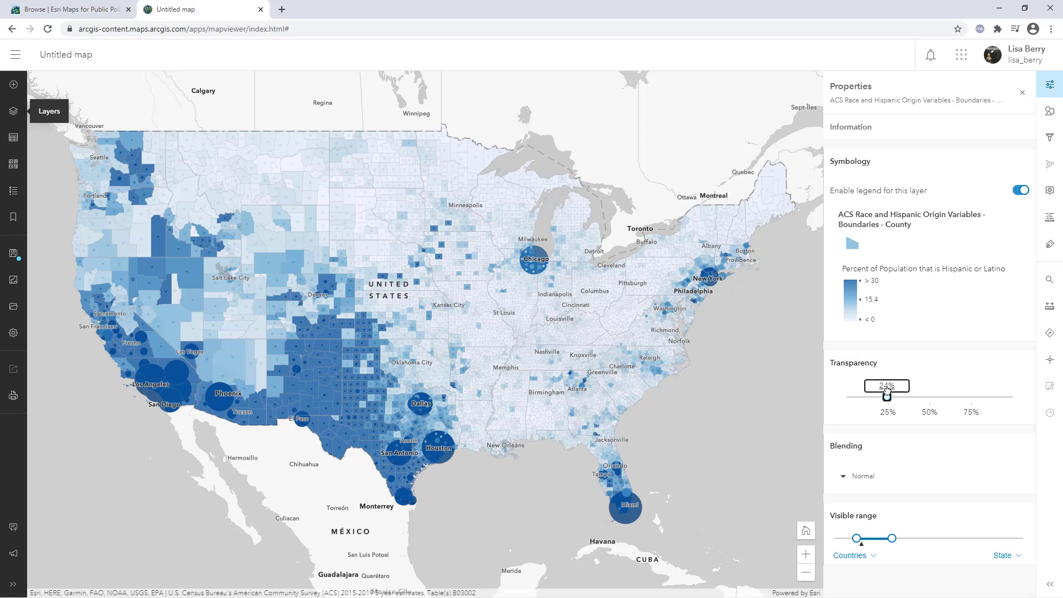
left_click_drag(887, 396, 971, 396)
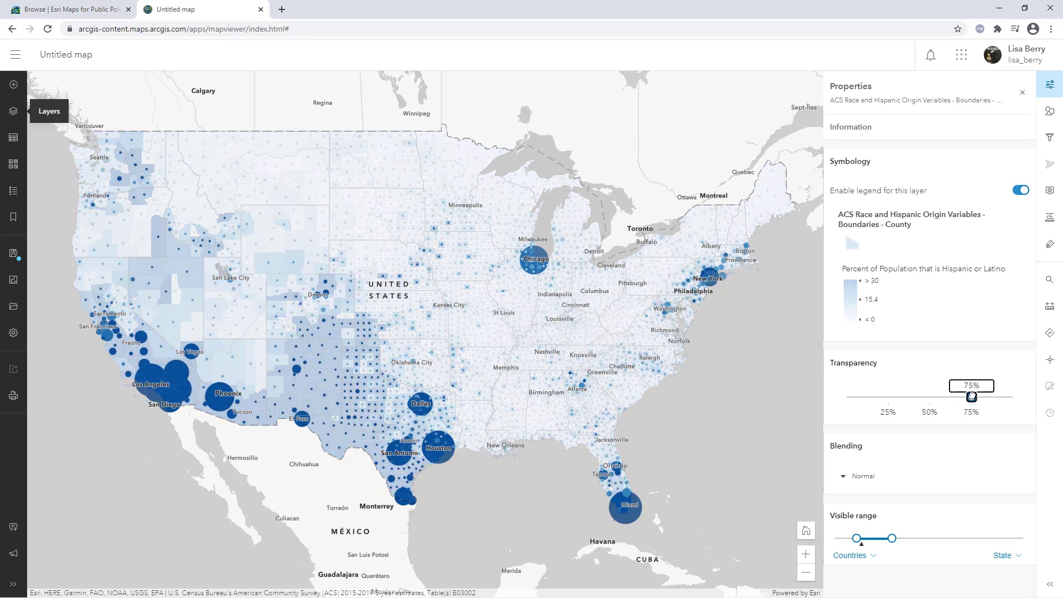
left_click_drag(971, 396, 929, 396)
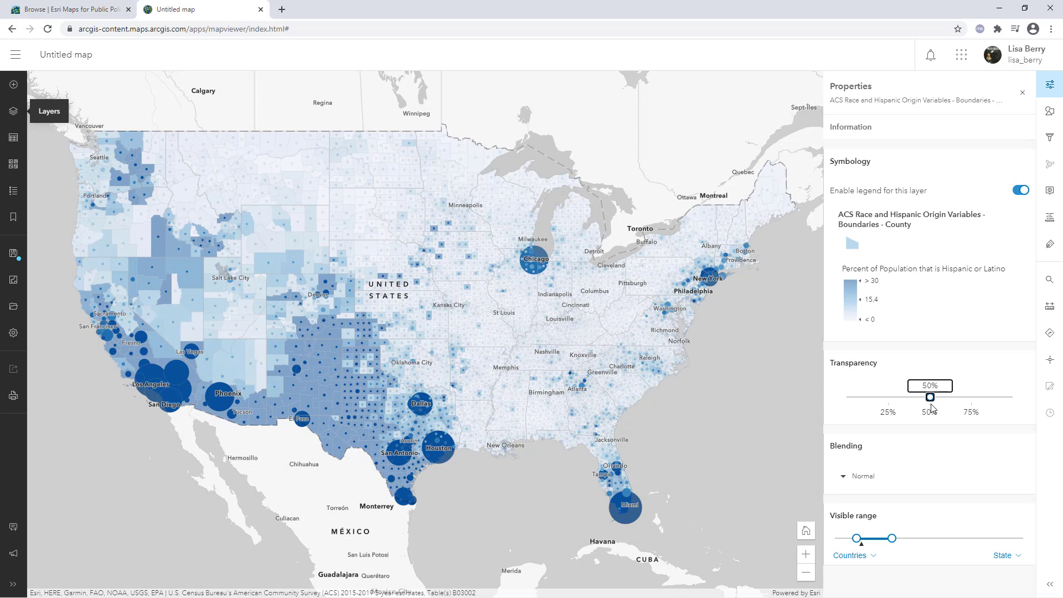